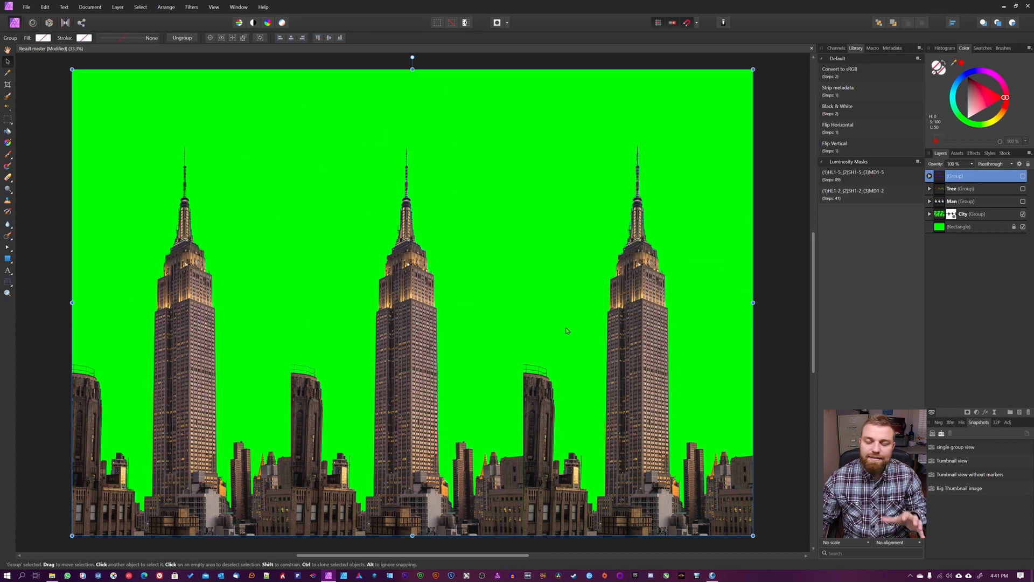
Step: Add a new pixel layer above the groups and set the red paint brush to a width of 17.4 px
click(1020, 413)
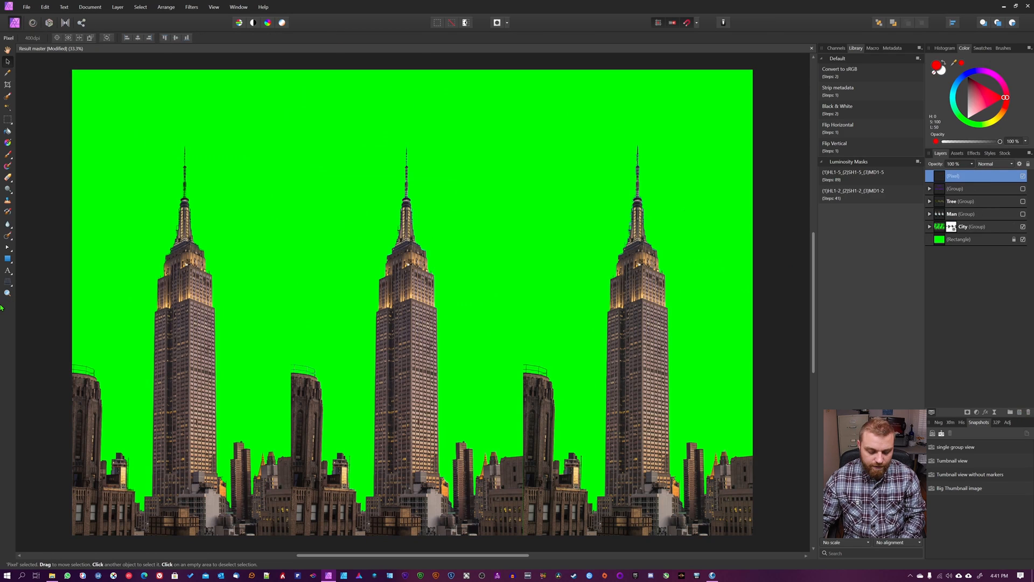
key(b)
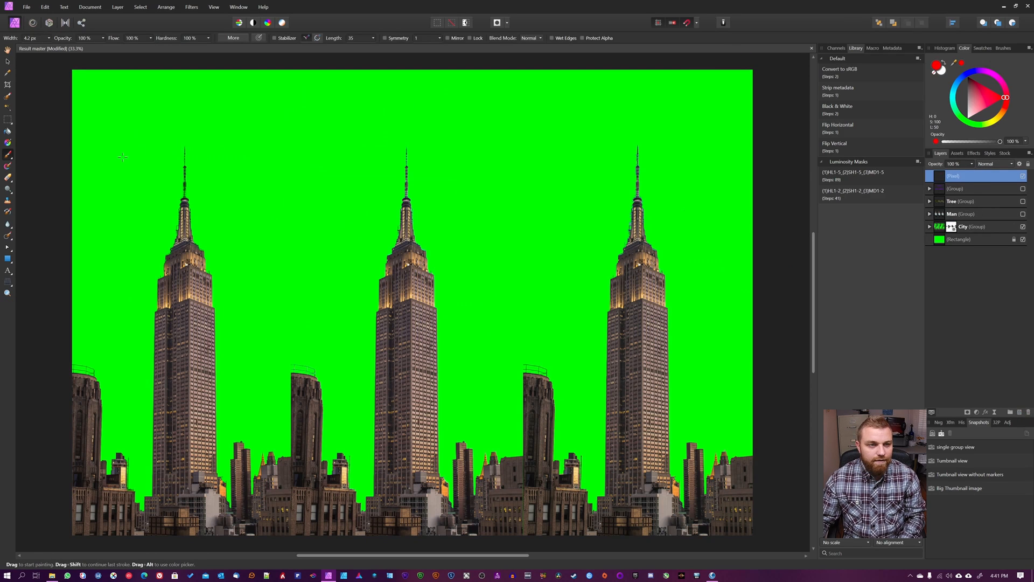
key(bracketright)
key(bracketright)
key(bracketright)
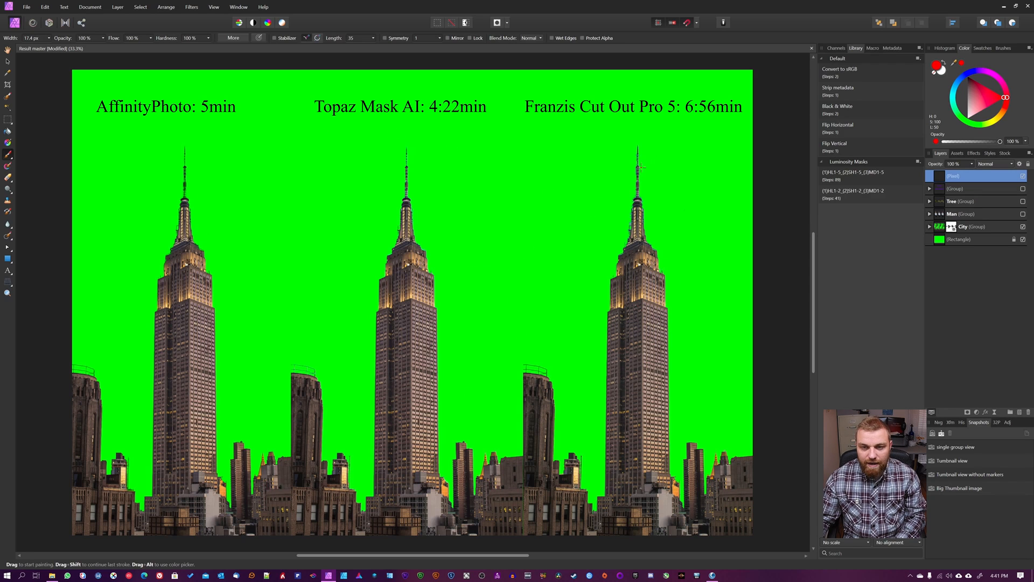
Step: Circle the third tower's spire, the rooftop railing between the first two towers, and a spot beside the second tower's spire in red
mouse_move(653, 137)
mouse_down()
mouse_move(625, 140)
mouse_move(615, 211)
mouse_move(623, 232)
mouse_move(655, 243)
mouse_move(669, 146)
mouse_move(651, 128)
mouse_up()
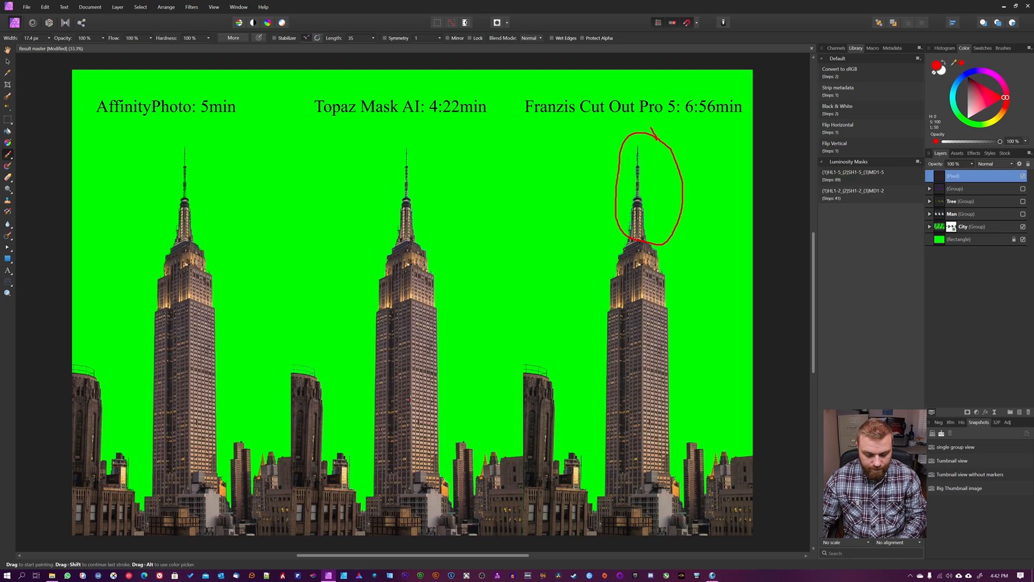
key(h)
mouse_move(363, 373)
mouse_down()
mouse_move(387, 372)
mouse_move(362, 369)
mouse_up()
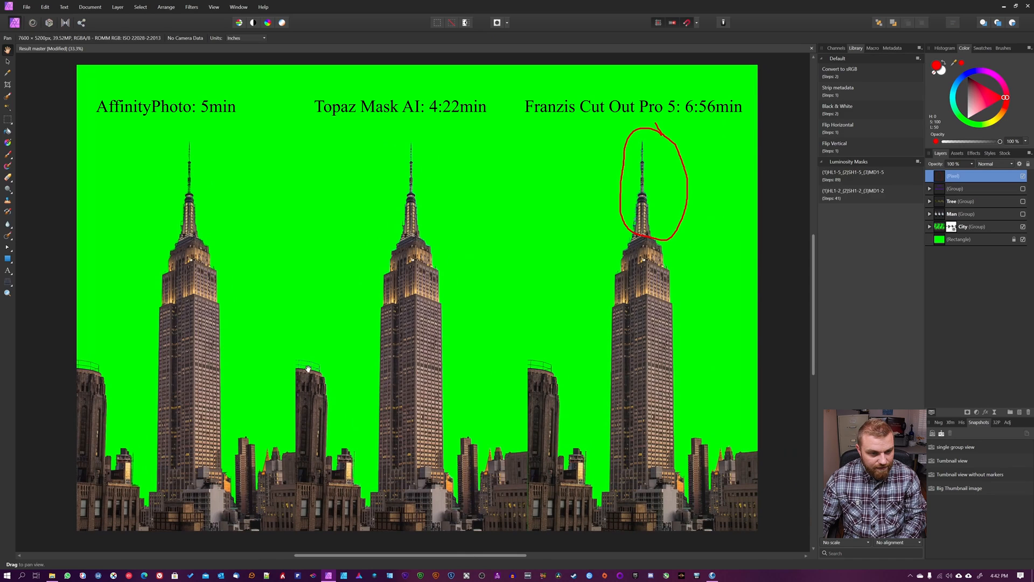
key(b)
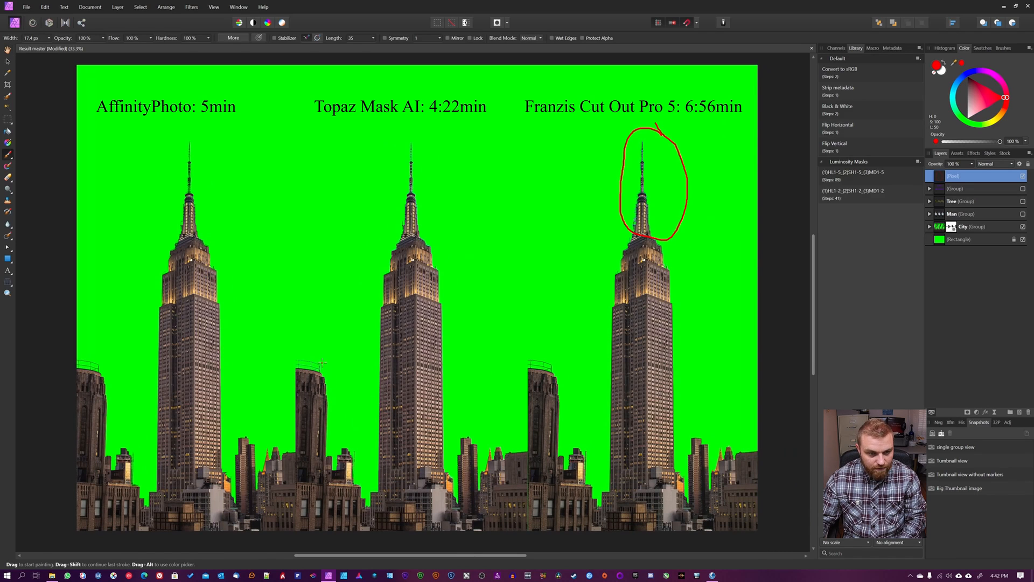
mouse_move(321, 357)
mouse_down()
mouse_move(303, 359)
mouse_move(314, 372)
mouse_move(324, 352)
mouse_up()
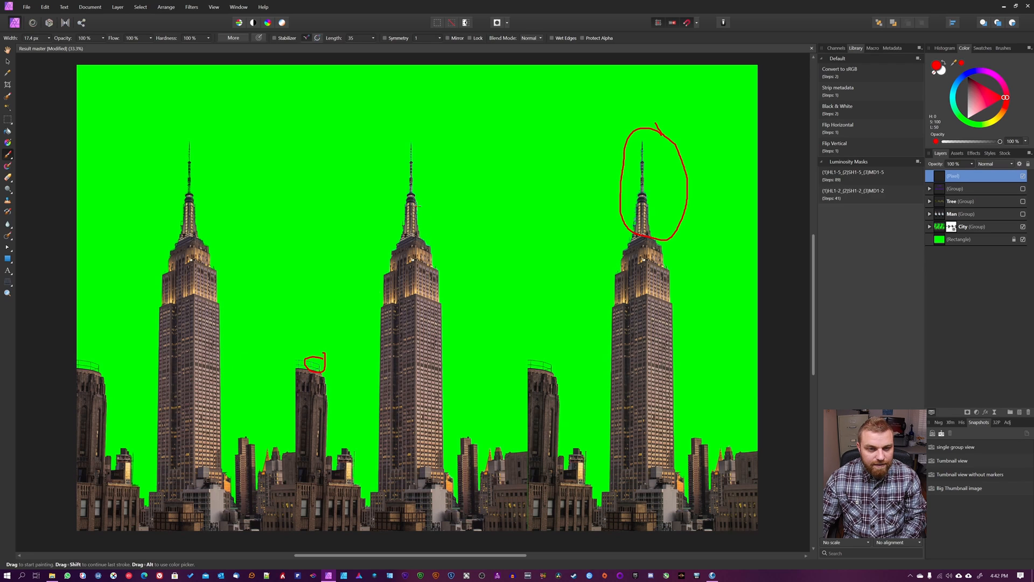
mouse_move(421, 202)
mouse_down()
mouse_move(414, 210)
mouse_move(427, 212)
mouse_move(418, 203)
mouse_up()
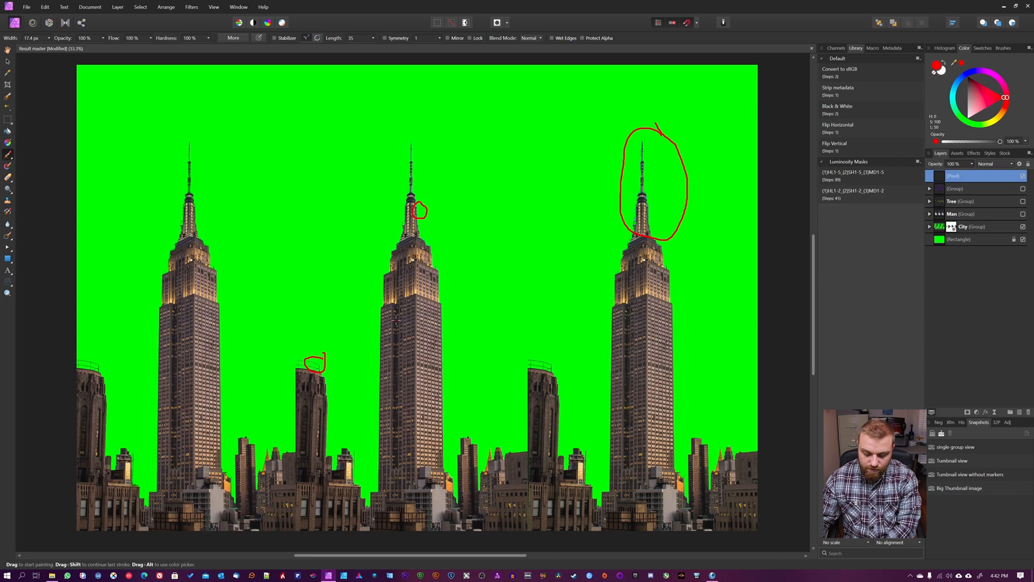
Step: Inspect the first tower's antenna up close and draw a large red loop around the antenna and the lit section below it
scroll(421, 305, up, 8)
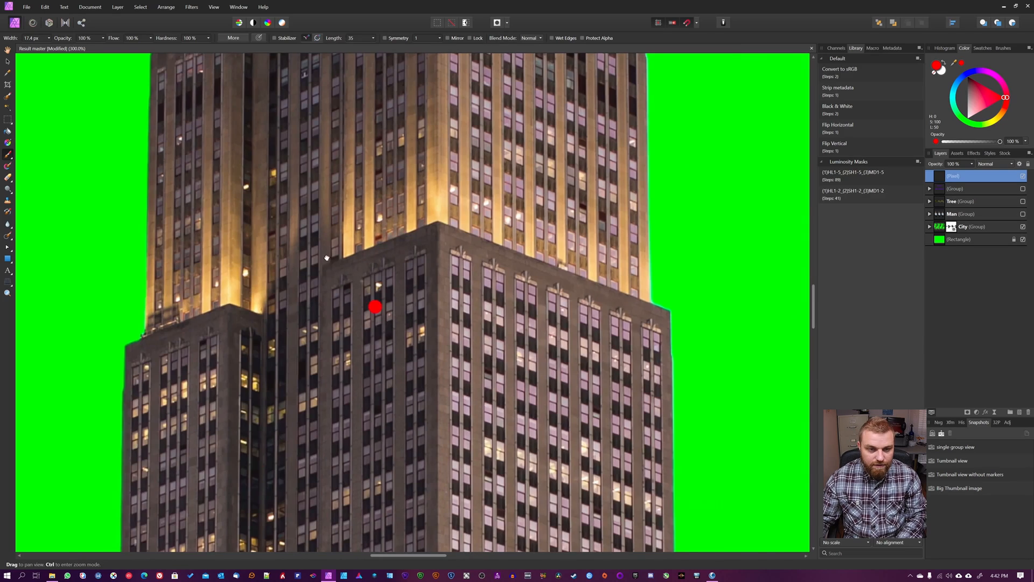
drag(377, 307, 719, 498)
drag(263, 293, 797, 544)
drag(212, 298, 542, 578)
scroll(604, 416, up, 3)
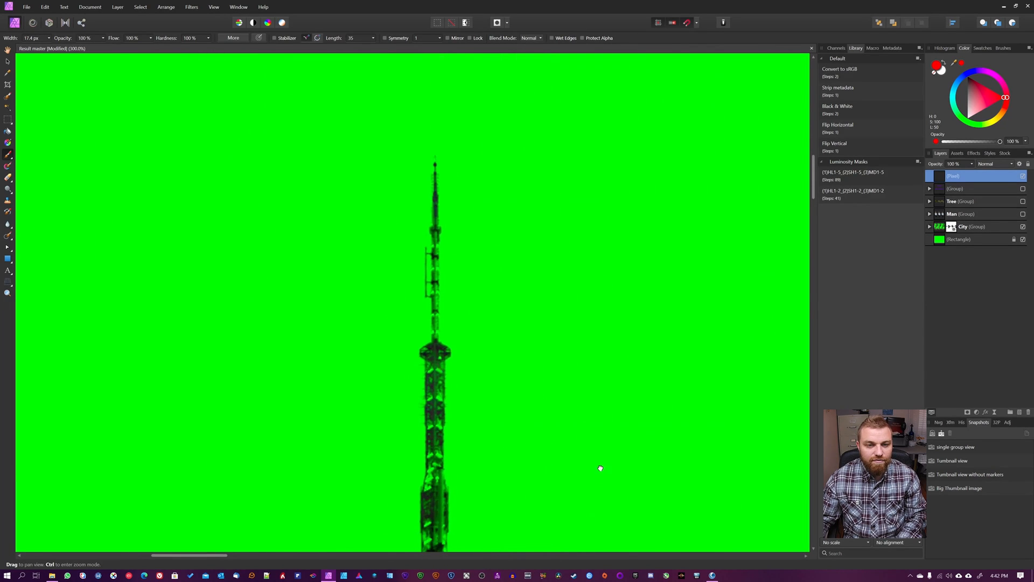
click(583, 379)
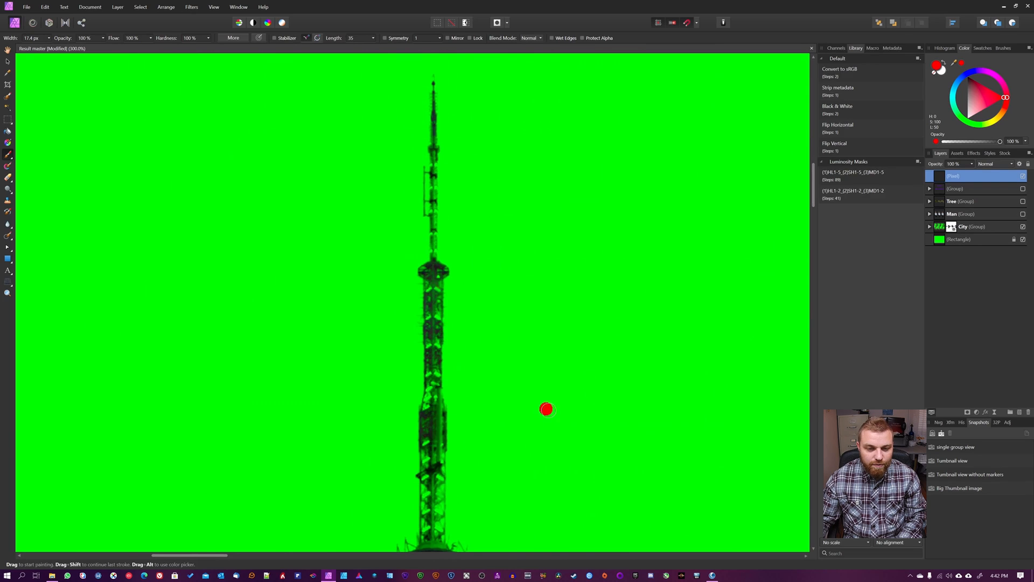
drag(560, 431, 534, 262)
scroll(535, 262, down, 2)
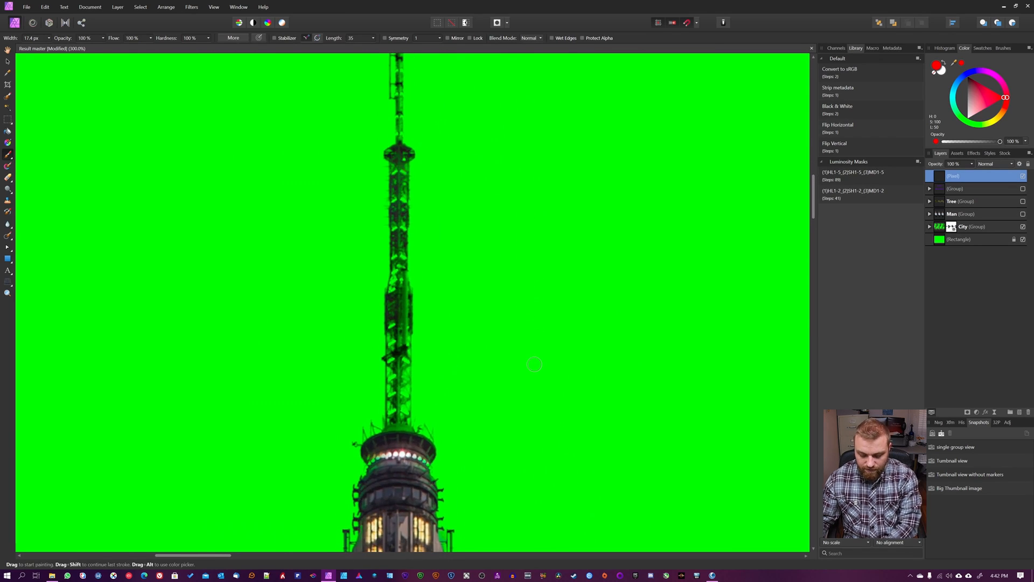
scroll(534, 364, down, 1)
scroll(534, 365, down, 1)
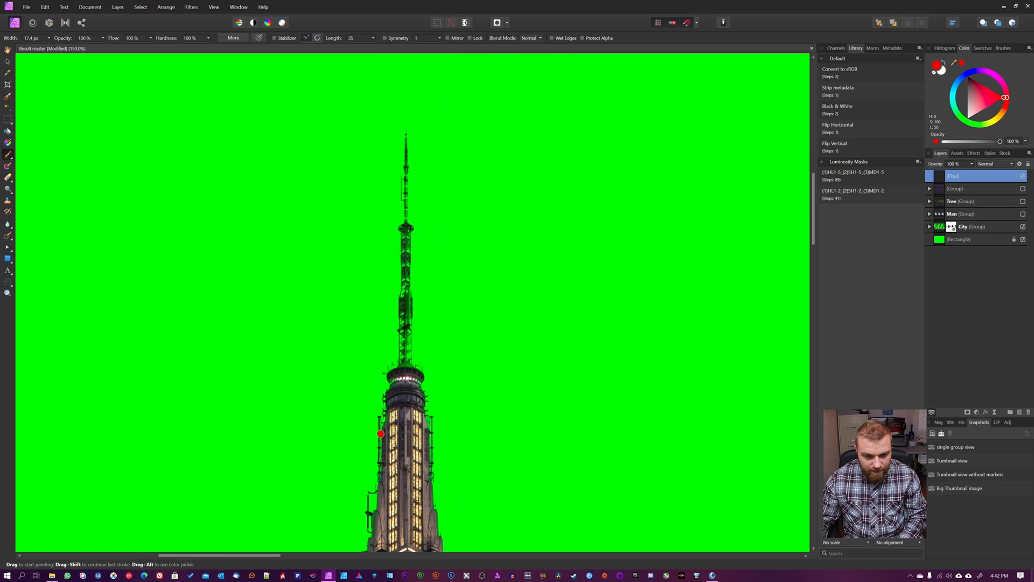
mouse_move(432, 144)
mouse_down()
mouse_move(420, 119)
mouse_move(370, 160)
mouse_move(346, 469)
mouse_move(352, 502)
mouse_move(385, 521)
mouse_move(462, 496)
mouse_move(457, 229)
mouse_move(429, 128)
mouse_up()
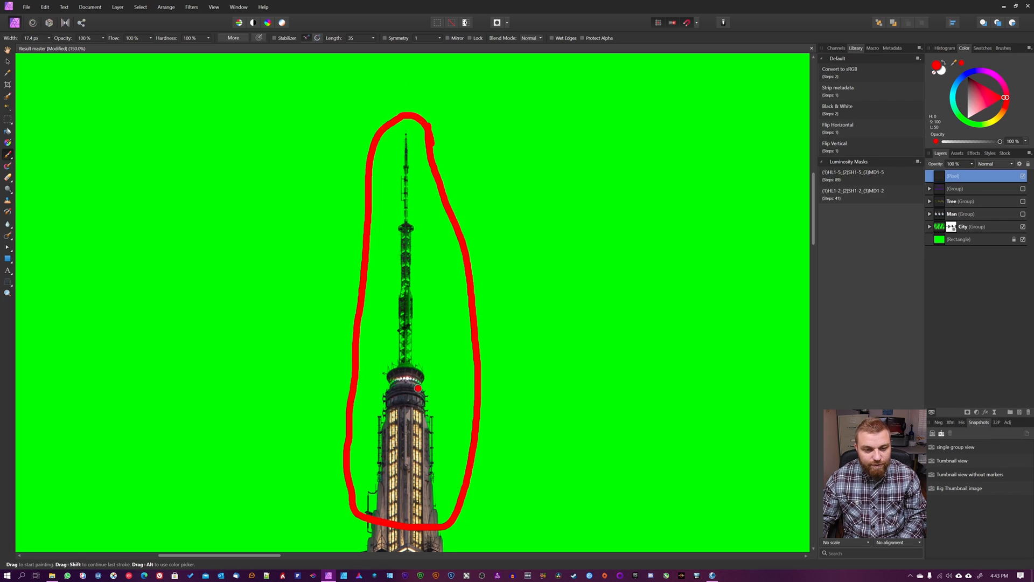
Step: Circle the right-hand setback corner on the upper part of the first tower in red
drag(571, 513, 583, 190)
click(554, 554)
drag(377, 358, 943, 348)
drag(257, 303, 726, 300)
drag(330, 299, 75, 237)
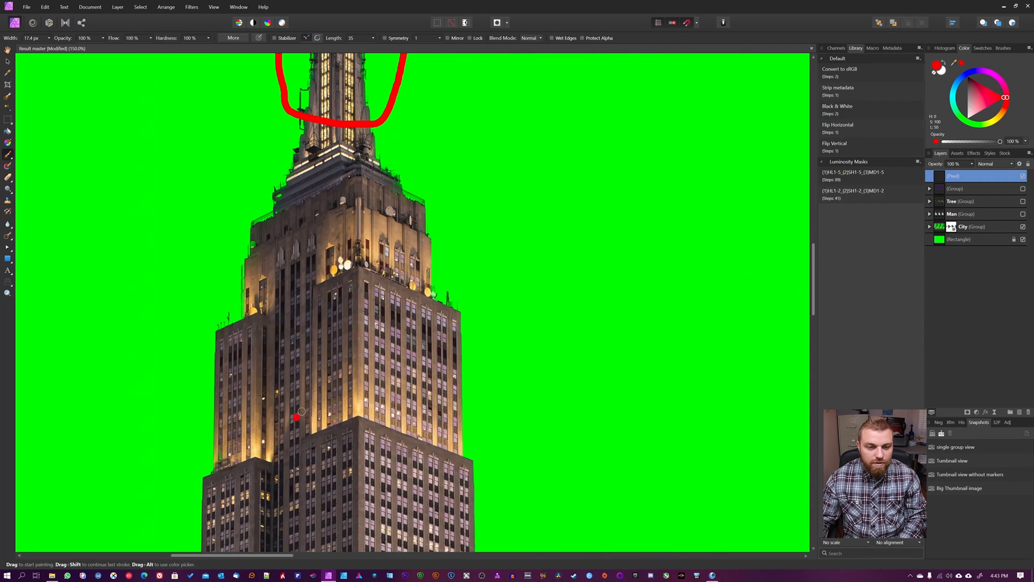
drag(347, 408, 385, 408)
key(ctrl+z)
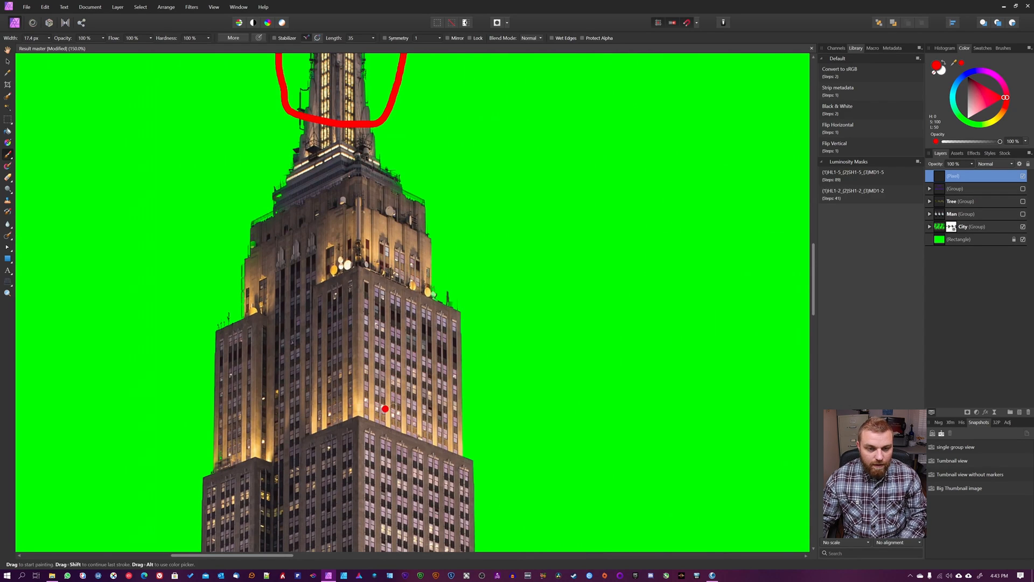
drag(437, 356, 505, 362)
mouse_move(536, 289)
mouse_down()
mouse_move(493, 266)
mouse_move(547, 364)
mouse_move(518, 271)
mouse_up()
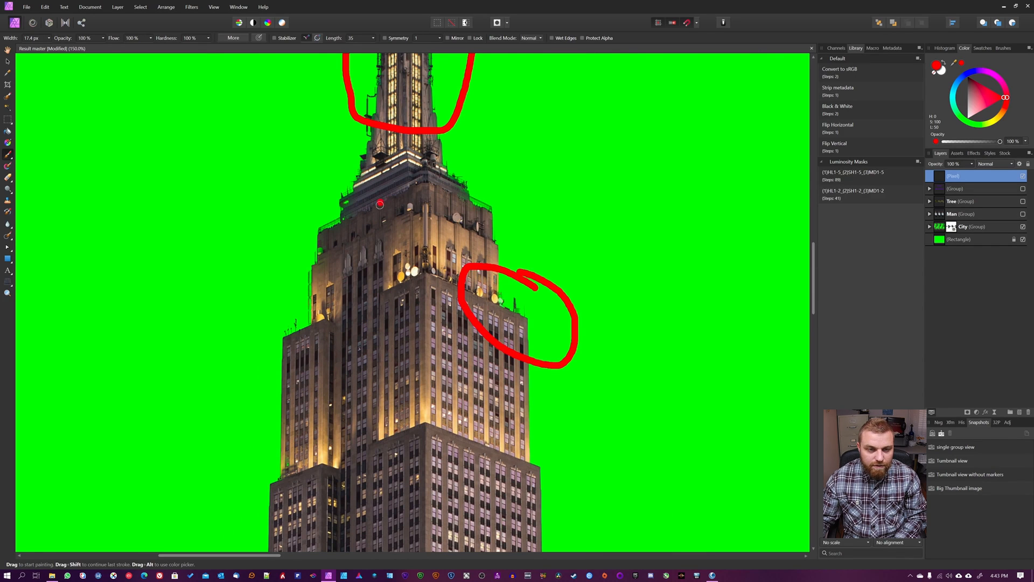
Step: Circle the construction building with the thin mast beside the first tower, and mark the rooftop railing of the neighbouring stone building
drag(362, 507, 377, 187)
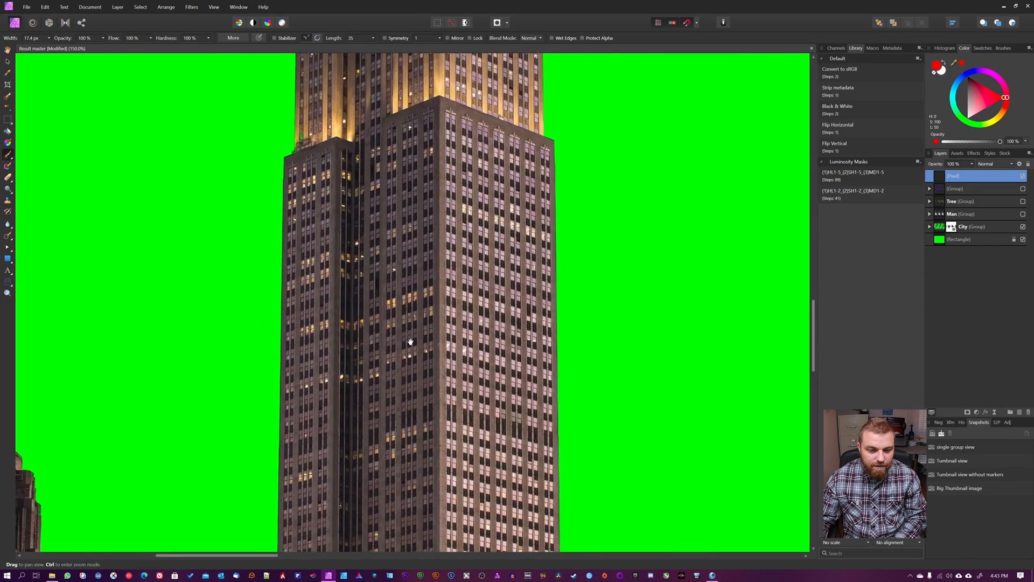
drag(441, 493, 462, 229)
drag(462, 398, 462, 215)
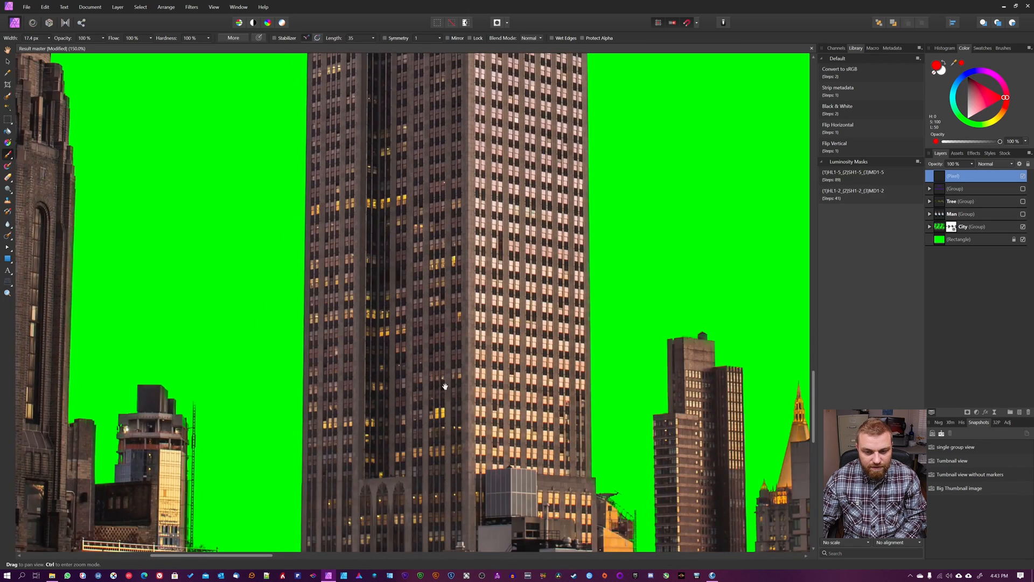
mouse_move(400, 431)
mouse_down()
mouse_move(504, 315)
mouse_move(679, 380)
mouse_up()
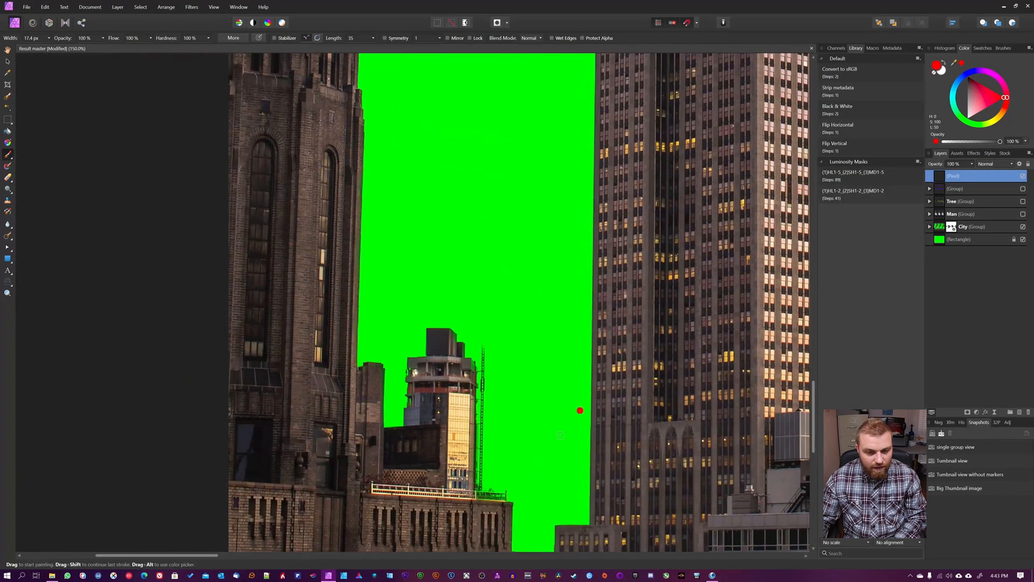
mouse_move(506, 423)
mouse_down()
mouse_move(516, 386)
mouse_move(463, 330)
mouse_move(458, 484)
mouse_move(483, 520)
mouse_move(513, 422)
mouse_move(506, 370)
mouse_up()
key(ctrl+z)
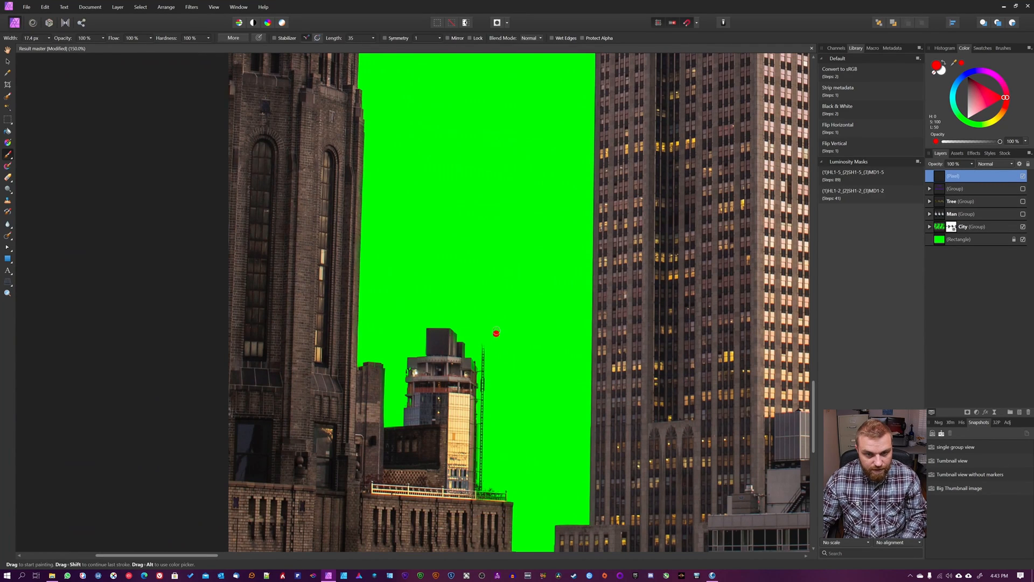
mouse_move(495, 329)
mouse_down()
mouse_move(470, 307)
mouse_move(401, 316)
mouse_move(400, 354)
mouse_move(419, 397)
mouse_move(445, 403)
mouse_move(471, 510)
mouse_move(520, 470)
mouse_move(496, 318)
mouse_up()
drag(289, 205, 397, 473)
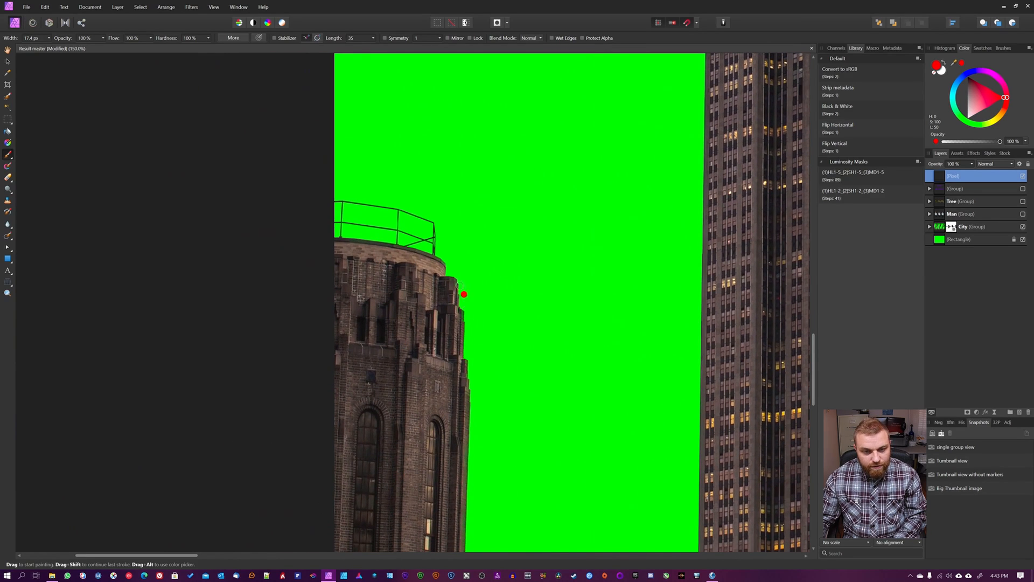
mouse_move(485, 294)
mouse_down()
mouse_move(462, 268)
mouse_move(440, 273)
mouse_move(422, 313)
mouse_move(451, 345)
mouse_move(485, 281)
mouse_up()
Step: Circle the top of the tall dark building right of the first tower and the two small roof peaks beside it
click(591, 434)
mouse_move(605, 444)
mouse_down()
mouse_move(366, 247)
mouse_move(397, 212)
mouse_up()
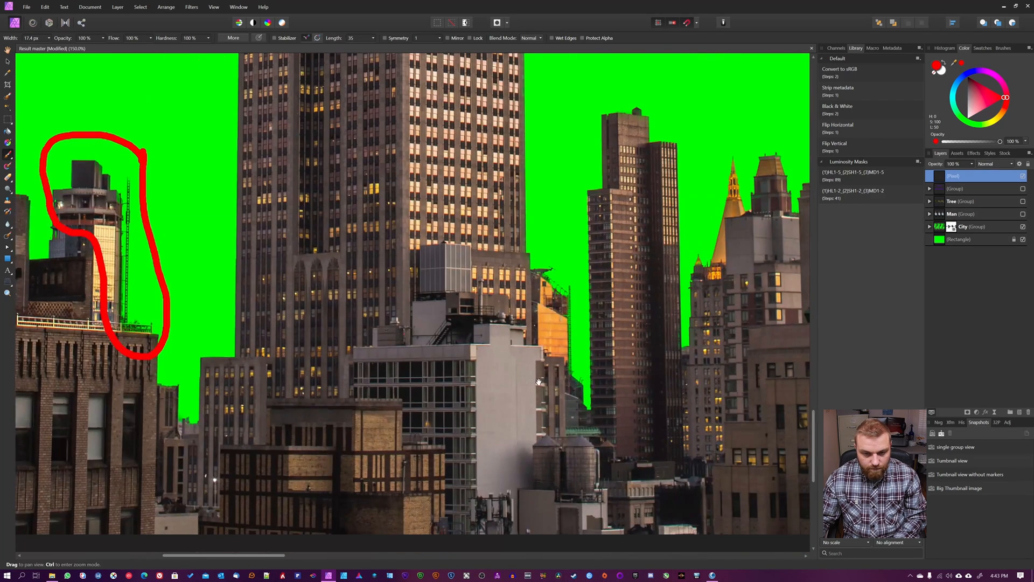
drag(597, 419, 545, 439)
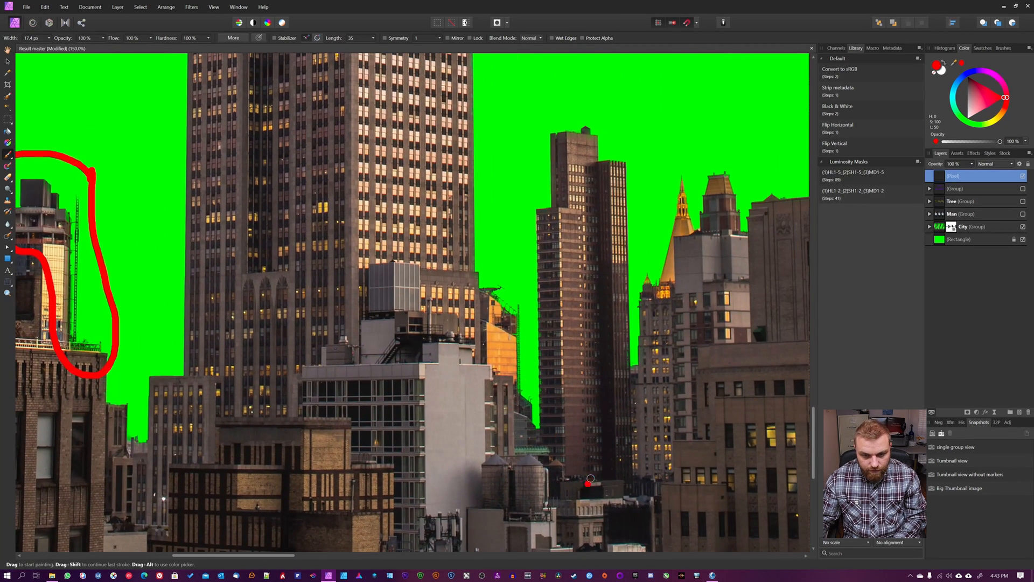
drag(608, 314, 546, 409)
mouse_move(562, 213)
mouse_down()
mouse_move(534, 198)
mouse_move(463, 218)
mouse_move(496, 263)
mouse_move(561, 266)
mouse_move(559, 198)
mouse_up()
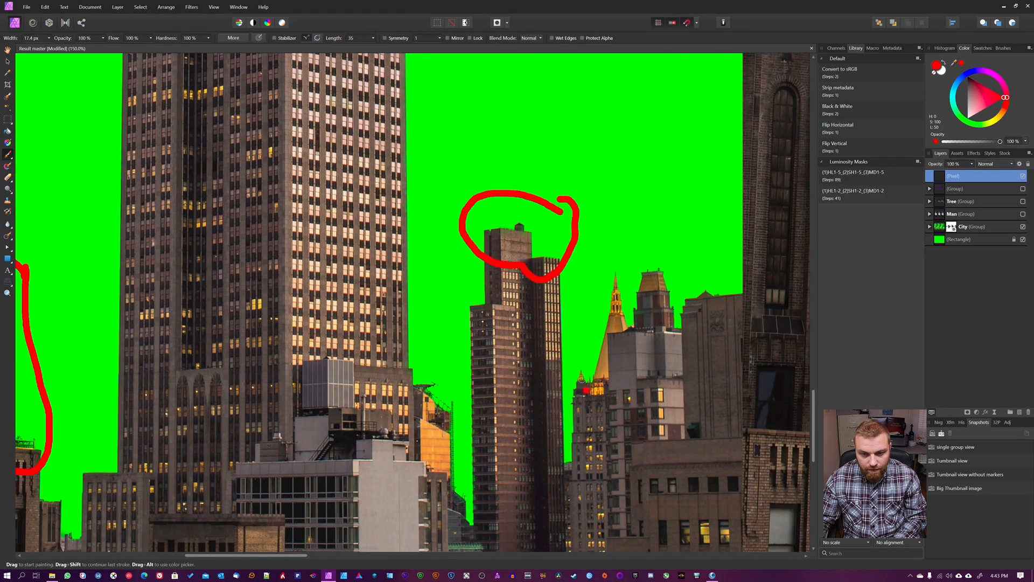
mouse_move(593, 358)
mouse_down()
mouse_move(562, 385)
mouse_move(581, 407)
mouse_move(595, 382)
mouse_move(588, 349)
mouse_up()
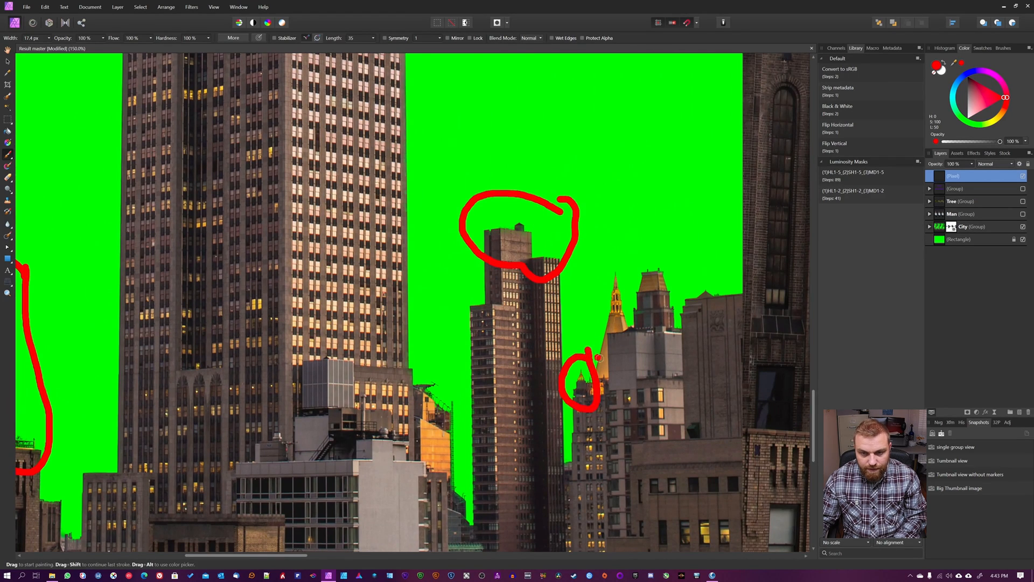
mouse_move(673, 253)
mouse_down()
mouse_move(634, 261)
mouse_move(633, 281)
mouse_move(664, 308)
mouse_move(686, 276)
mouse_move(674, 254)
mouse_up()
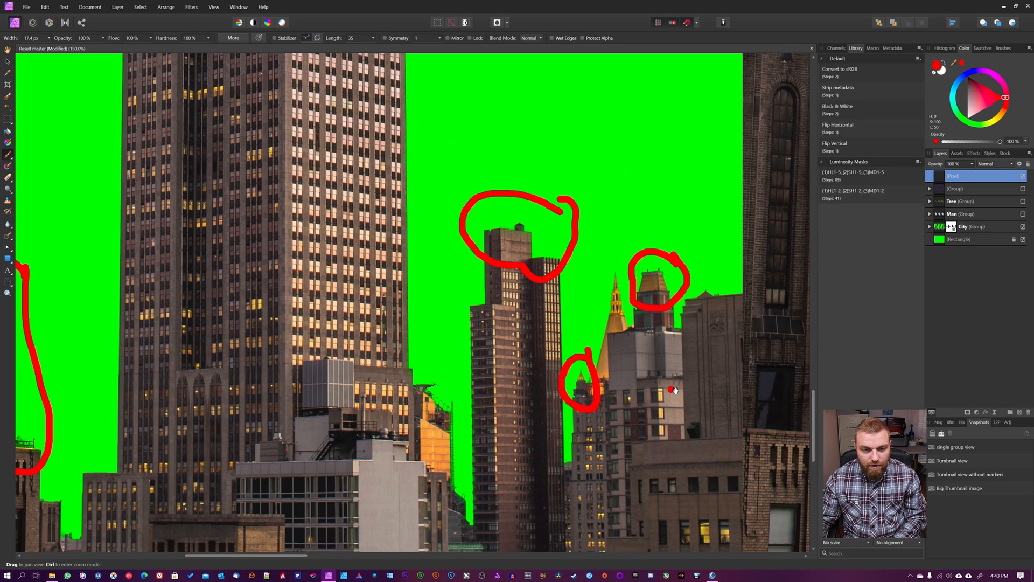
Step: Circle the left edge of the lit section below the second tower's antenna in red
drag(701, 216, 484, 388)
drag(754, 162, 652, 404)
drag(723, 425, 480, 466)
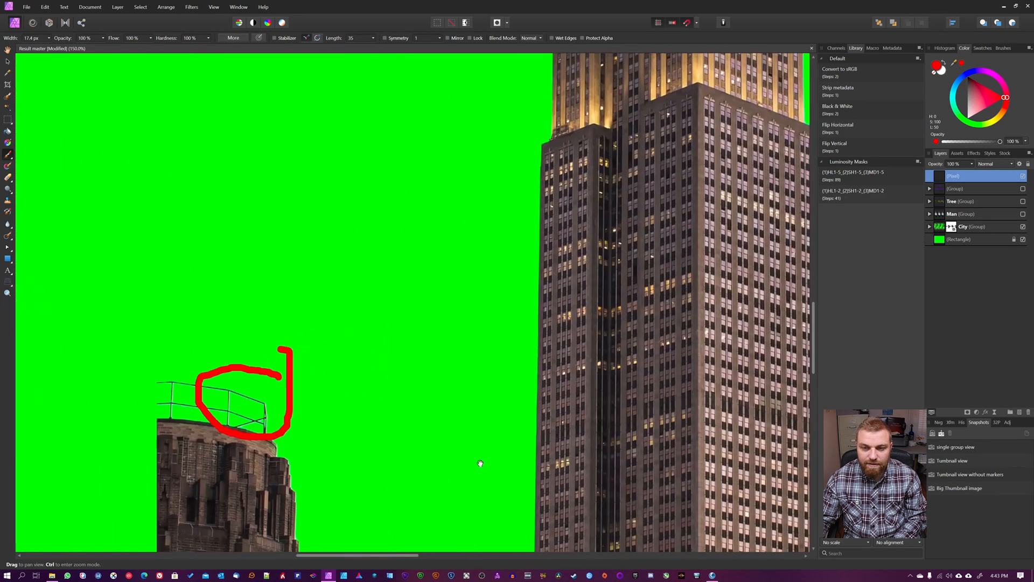
drag(592, 227, 484, 420)
mouse_move(603, 323)
mouse_down()
mouse_move(617, 347)
mouse_move(597, 540)
mouse_up()
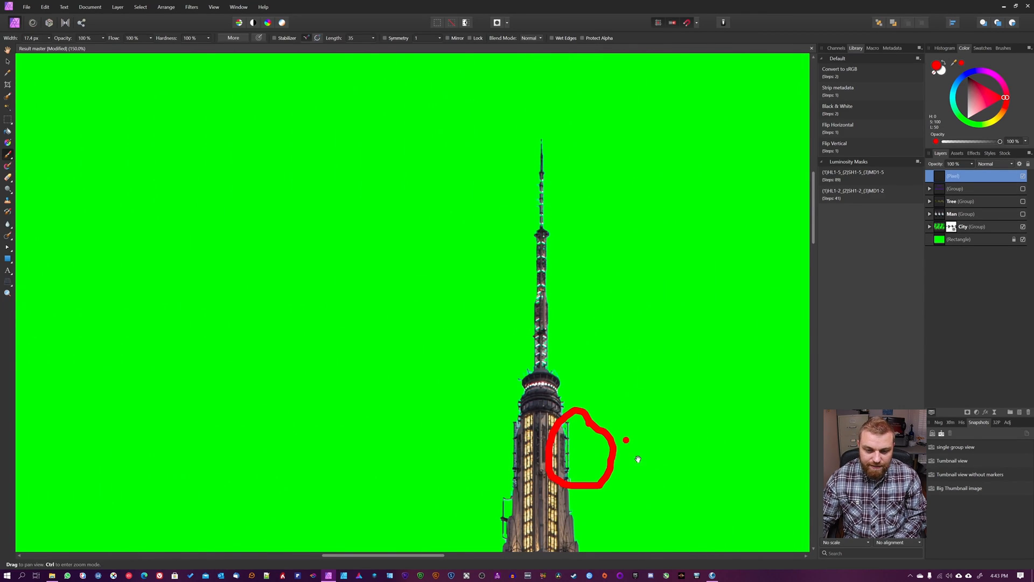
scroll(646, 431, down, 5)
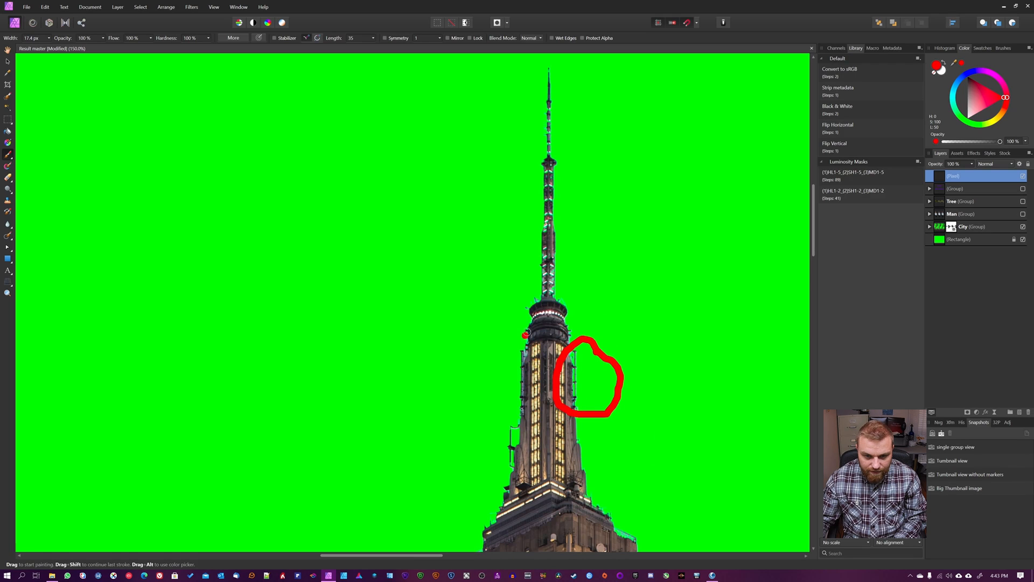
mouse_move(532, 312)
mouse_down()
mouse_move(499, 346)
mouse_move(525, 428)
mouse_move(601, 414)
mouse_move(609, 387)
mouse_up()
drag(538, 310, 583, 337)
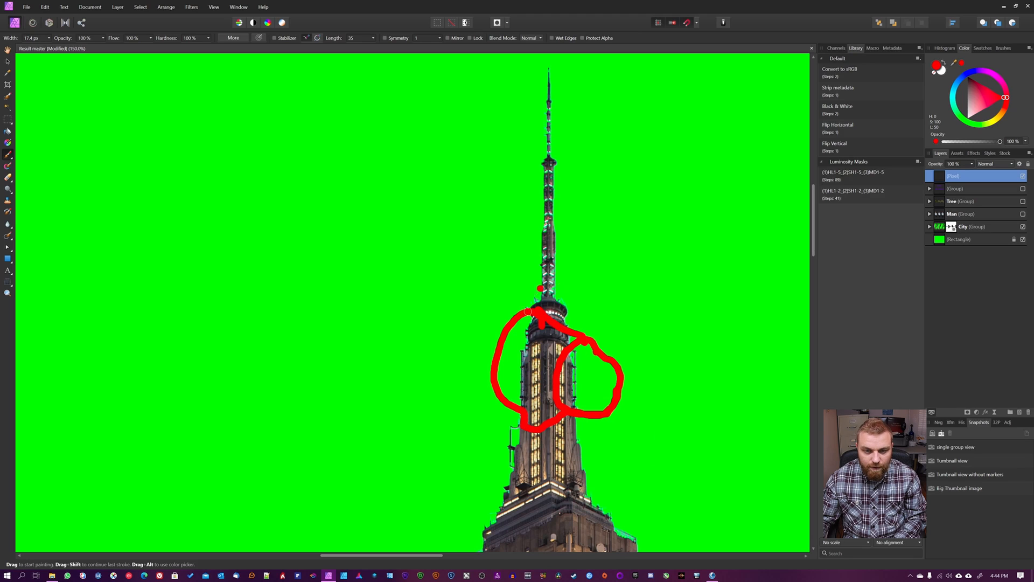
Step: Circle the right and left shoulders of the second tower just below its lit spire section
drag(553, 454, 532, 198)
mouse_move(632, 273)
mouse_down()
mouse_move(596, 255)
mouse_move(576, 269)
mouse_move(651, 273)
mouse_up()
mouse_move(466, 278)
mouse_down()
mouse_move(484, 313)
mouse_move(452, 276)
mouse_up()
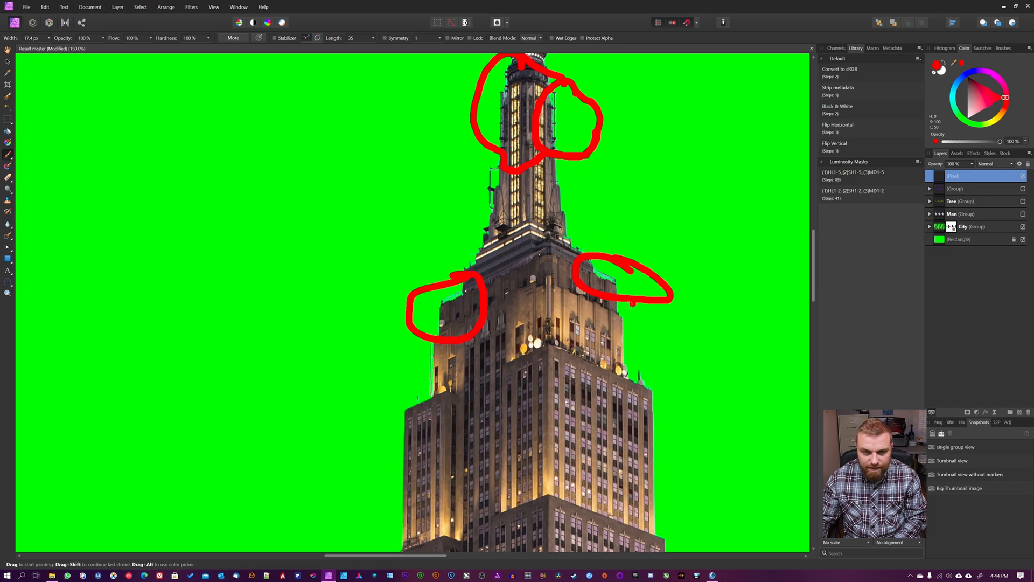
Step: Circle the lower part of the thin mast on the construction building beside the second tower in red
drag(574, 490, 560, 243)
drag(570, 458, 610, 200)
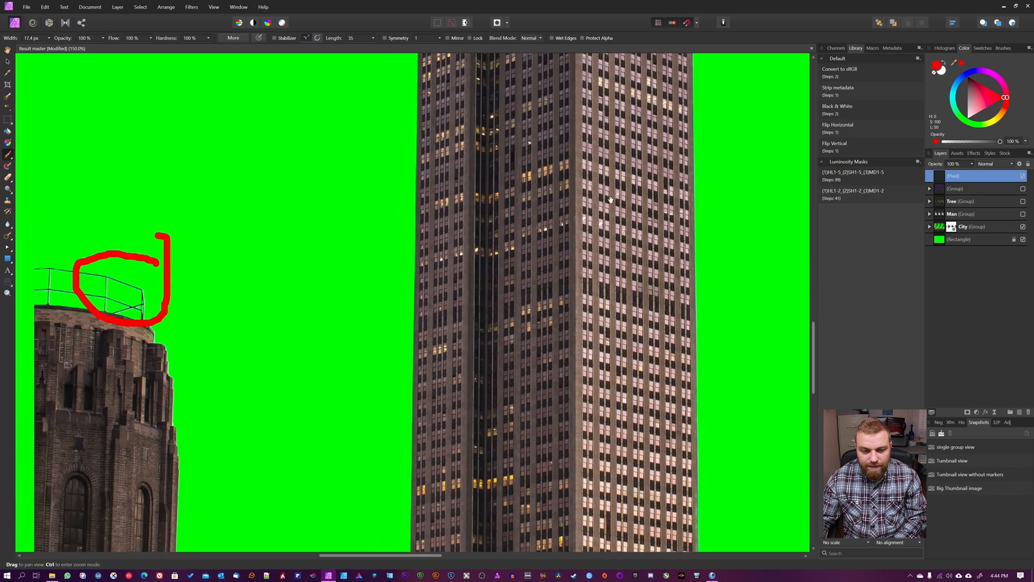
drag(578, 425, 603, 202)
drag(544, 421, 627, 302)
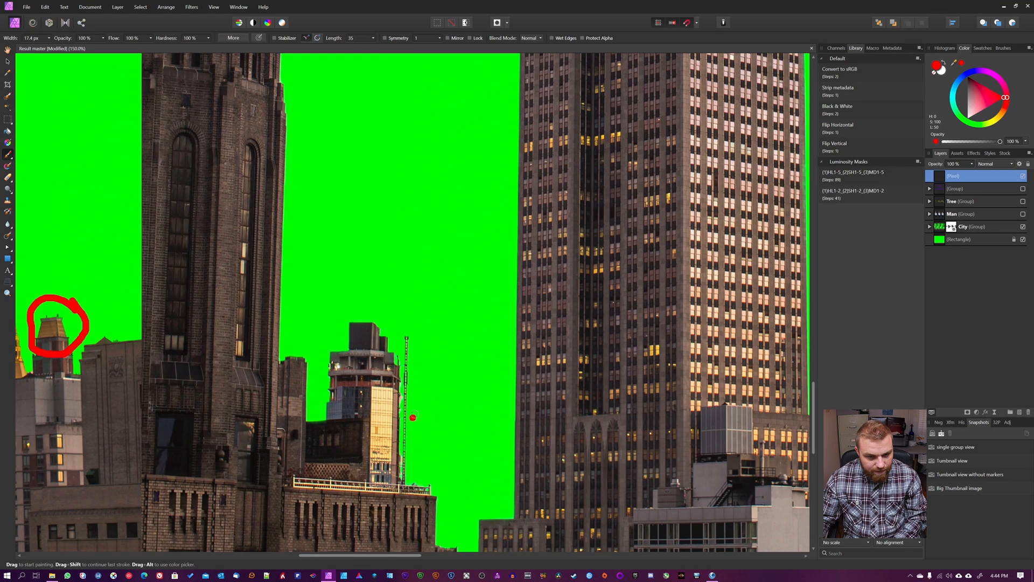
mouse_move(413, 416)
mouse_down()
mouse_move(398, 371)
mouse_move(381, 420)
mouse_move(394, 504)
mouse_move(425, 479)
mouse_move(413, 401)
mouse_up()
key(space)
drag(663, 464, 512, 224)
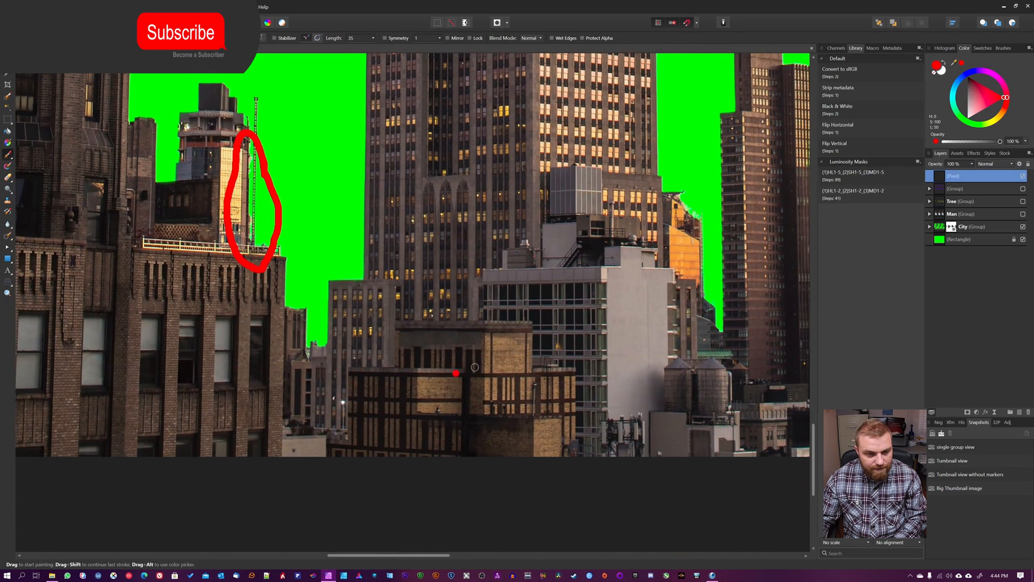
Step: Circle in red the crane detail atop the orange-lit building and the small rooftop beside the golden spire on the second city cutout
key(space)
drag(673, 379, 426, 458)
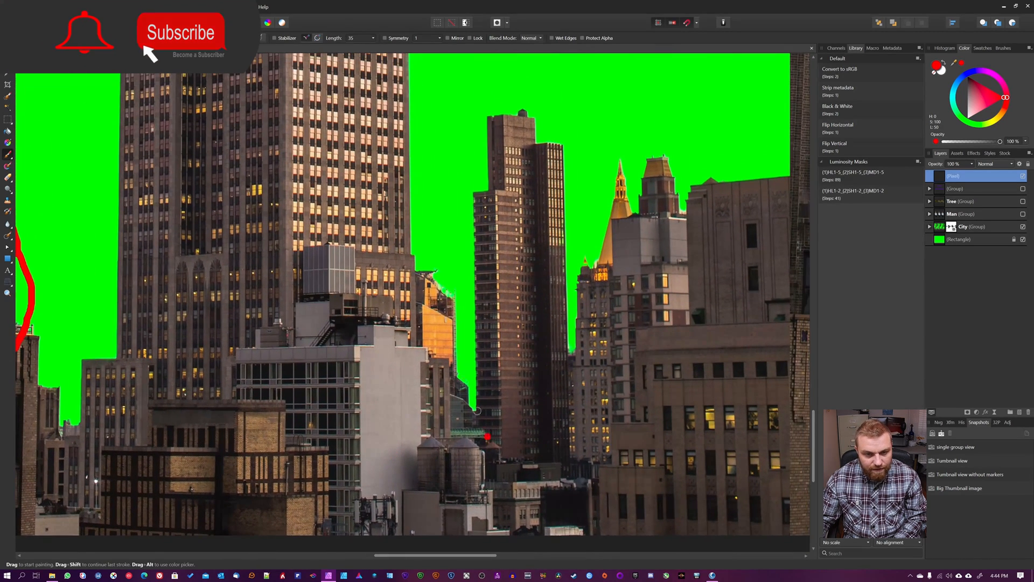
mouse_move(450, 262)
mouse_down()
mouse_move(398, 260)
mouse_move(439, 312)
mouse_move(464, 308)
mouse_move(419, 271)
mouse_up()
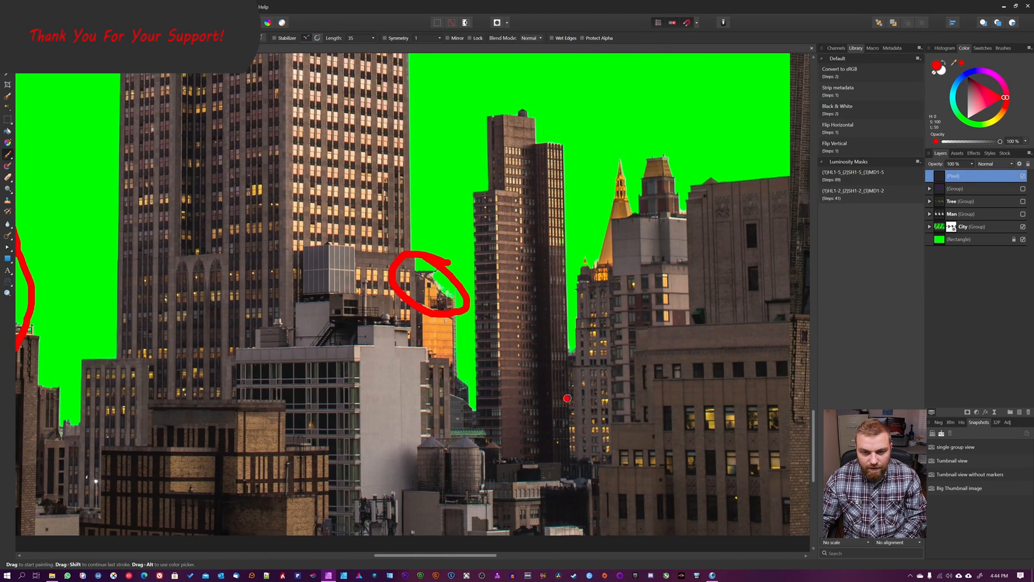
key(space)
drag(626, 298, 575, 358)
mouse_move(545, 308)
mouse_down()
mouse_move(521, 337)
mouse_move(547, 354)
mouse_move(531, 303)
mouse_move(533, 332)
mouse_up()
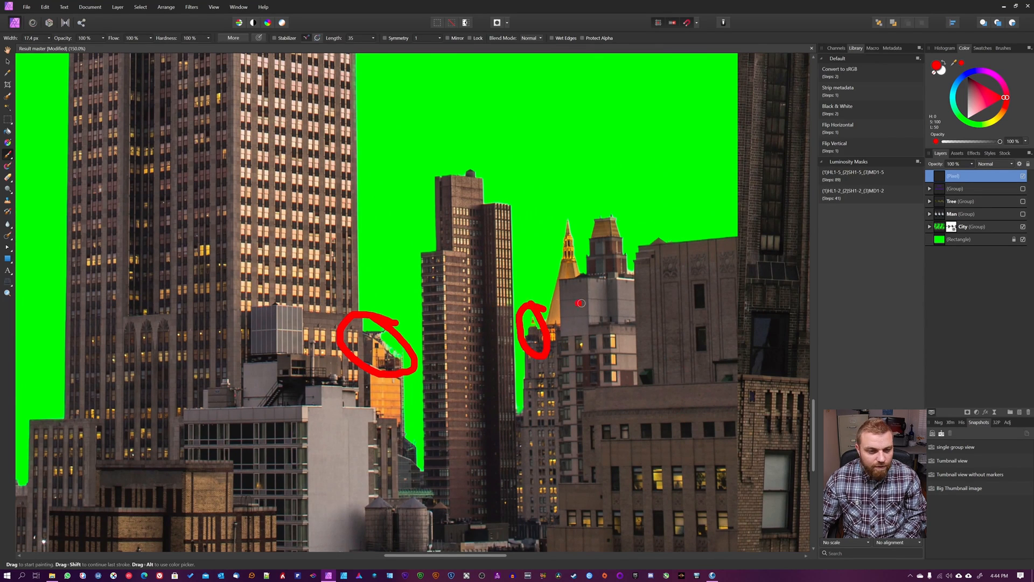
Step: Circle the sky gap beside the construction building and its thin mast in red on the third city cutout
key(space)
mouse_move(581, 303)
mouse_down()
mouse_move(484, 334)
mouse_move(439, 367)
mouse_move(505, 490)
mouse_up()
drag(418, 228, 454, 328)
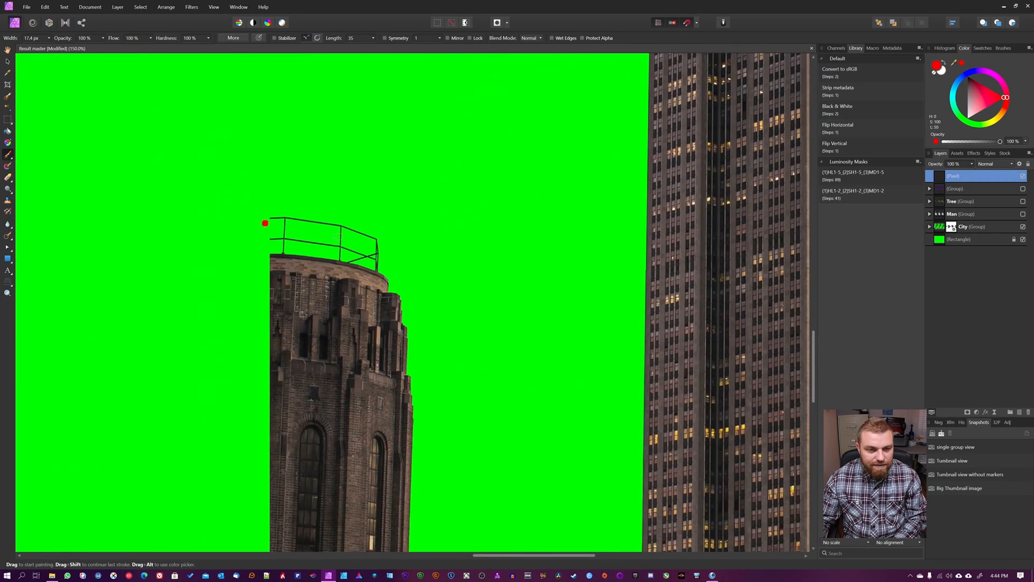
drag(465, 404, 458, 151)
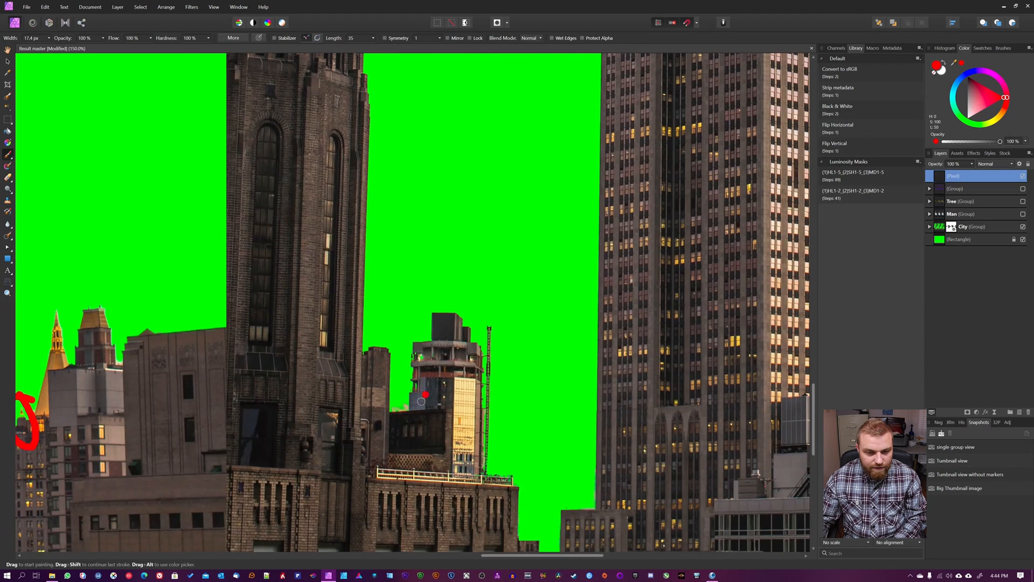
mouse_move(416, 383)
mouse_down()
mouse_move(437, 419)
mouse_move(410, 354)
mouse_up()
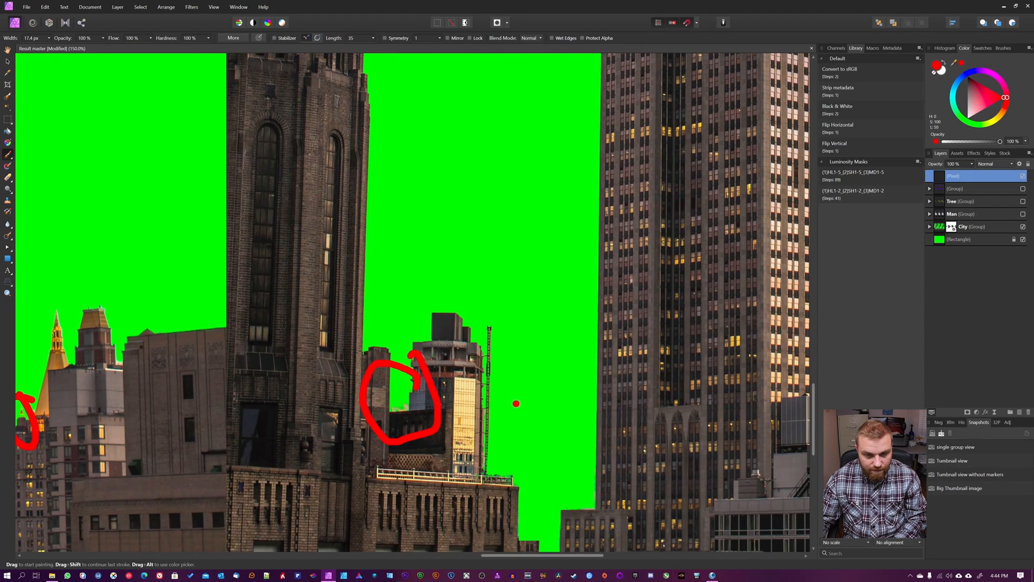
mouse_move(514, 387)
mouse_down()
mouse_move(495, 308)
mouse_move(473, 313)
mouse_move(465, 457)
mouse_move(495, 512)
mouse_move(536, 493)
mouse_move(521, 404)
mouse_move(501, 373)
mouse_up()
Step: Circle the left ledge just below the lit spire section of the third city cutout's main tower in red
drag(568, 439, 450, 192)
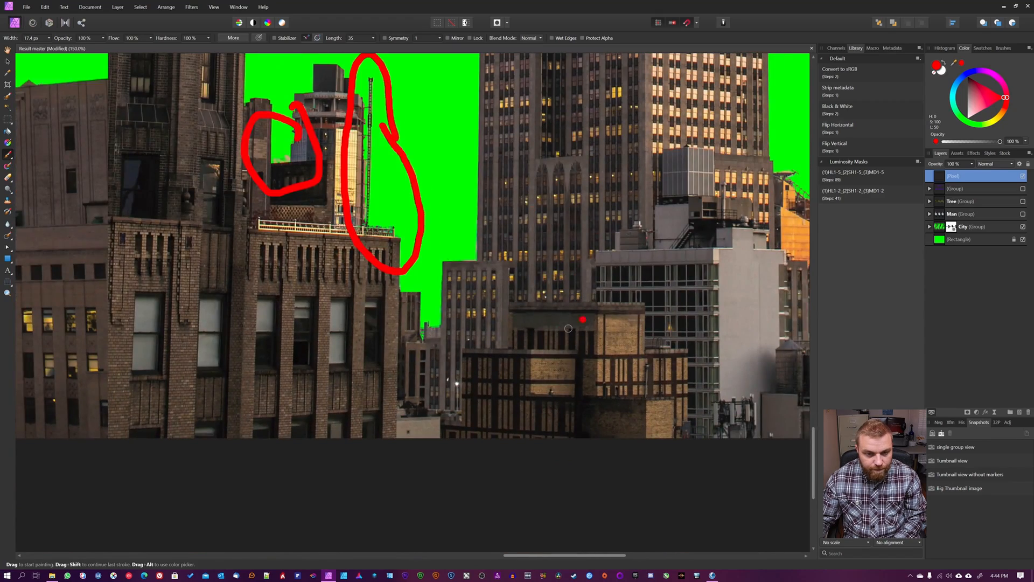
scroll(685, 328, up, 8)
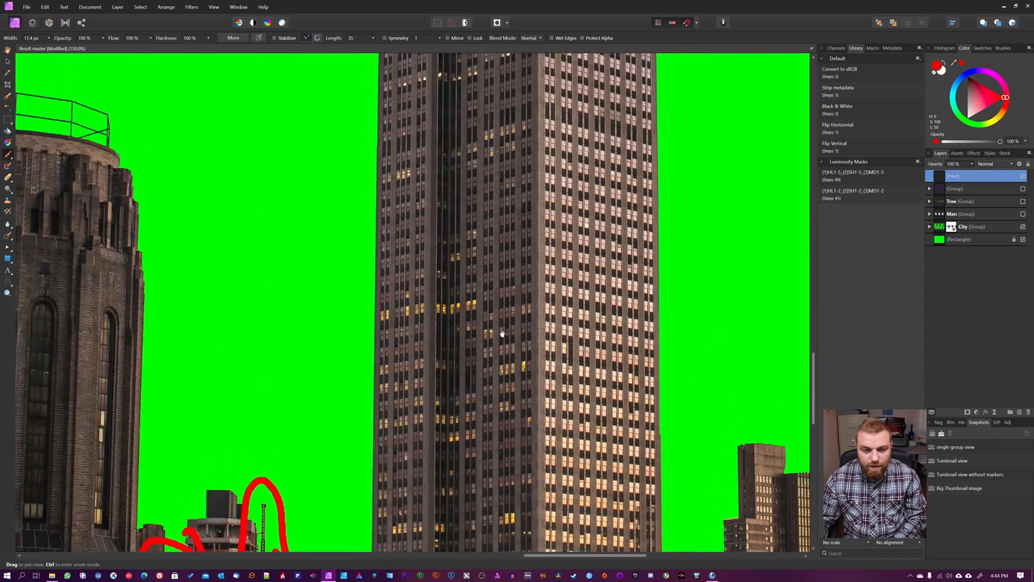
scroll(522, 188, up, 10)
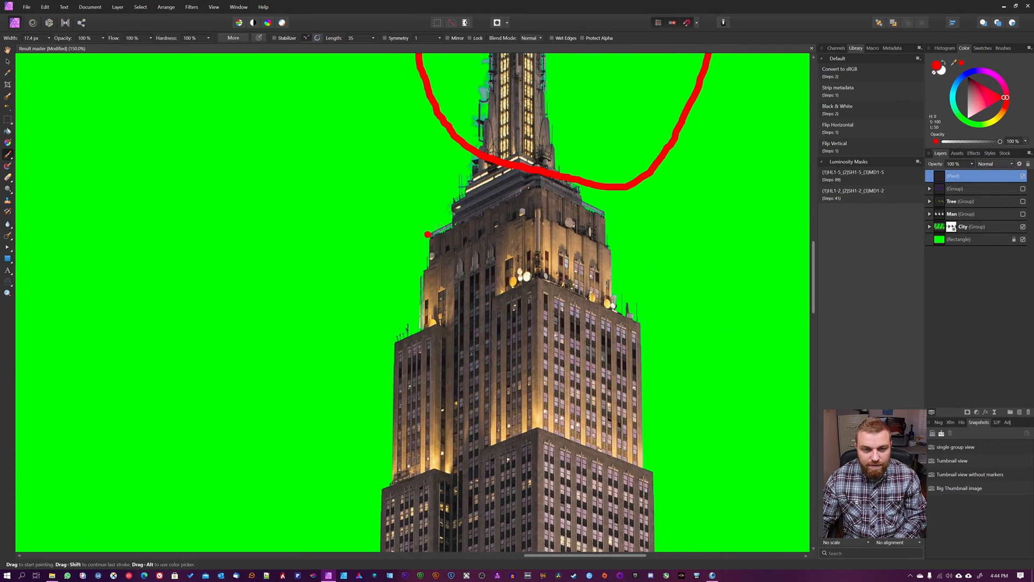
mouse_move(479, 184)
mouse_down()
mouse_move(430, 173)
mouse_move(425, 211)
mouse_move(470, 230)
mouse_move(488, 176)
mouse_move(453, 171)
mouse_up()
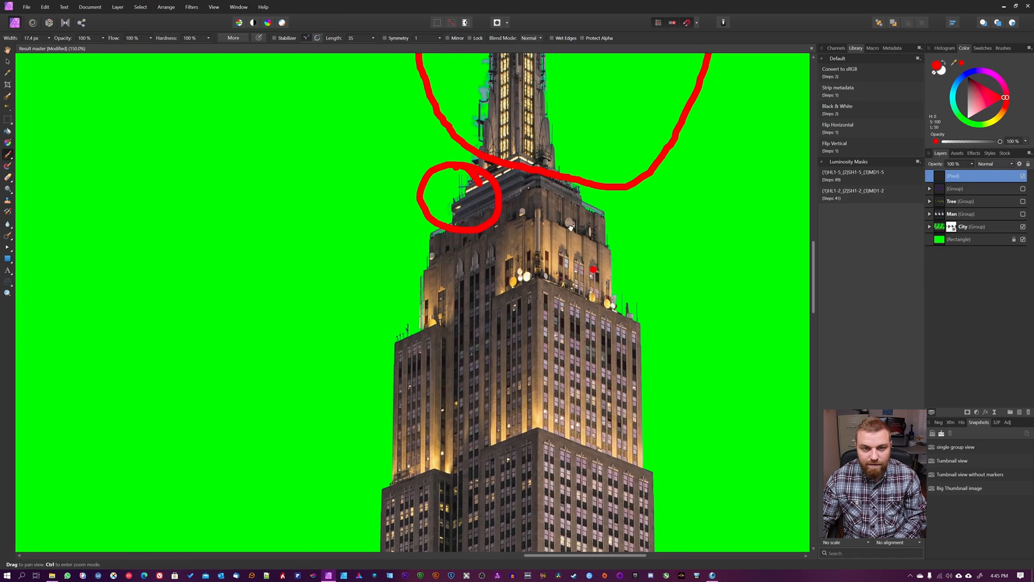
scroll(486, 223, up, 5)
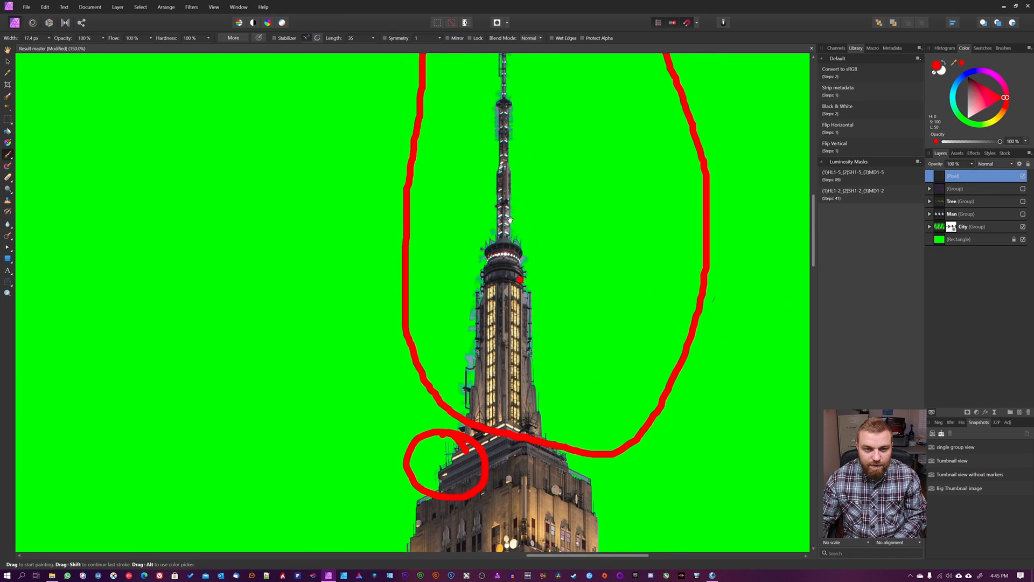
scroll(509, 219, up, 4)
Step: Circle the narrow sky gap between the orange-lit building and the tall brown tower on the third city cutout
scroll(519, 392, down, 15)
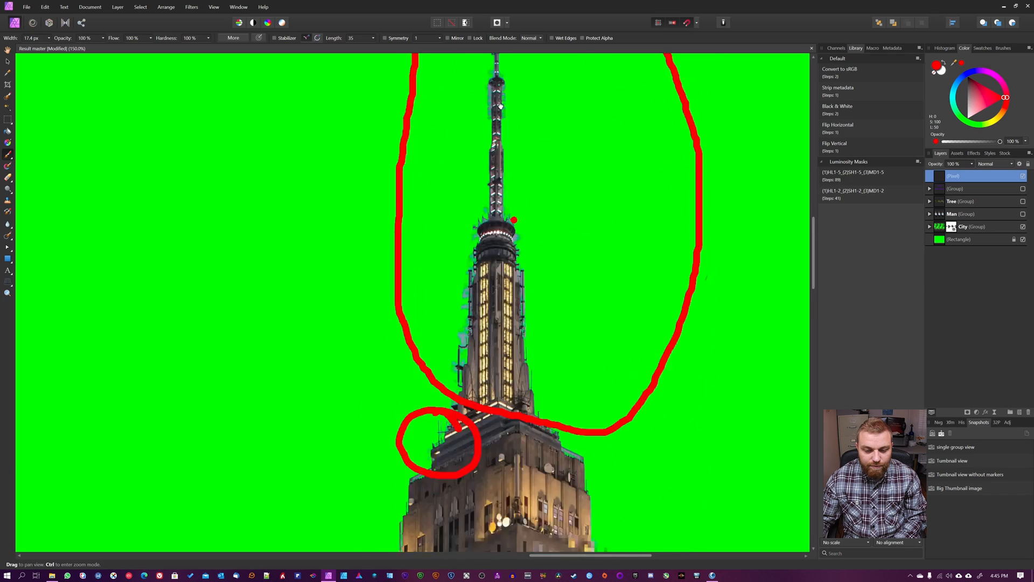
scroll(462, 186, down, 10)
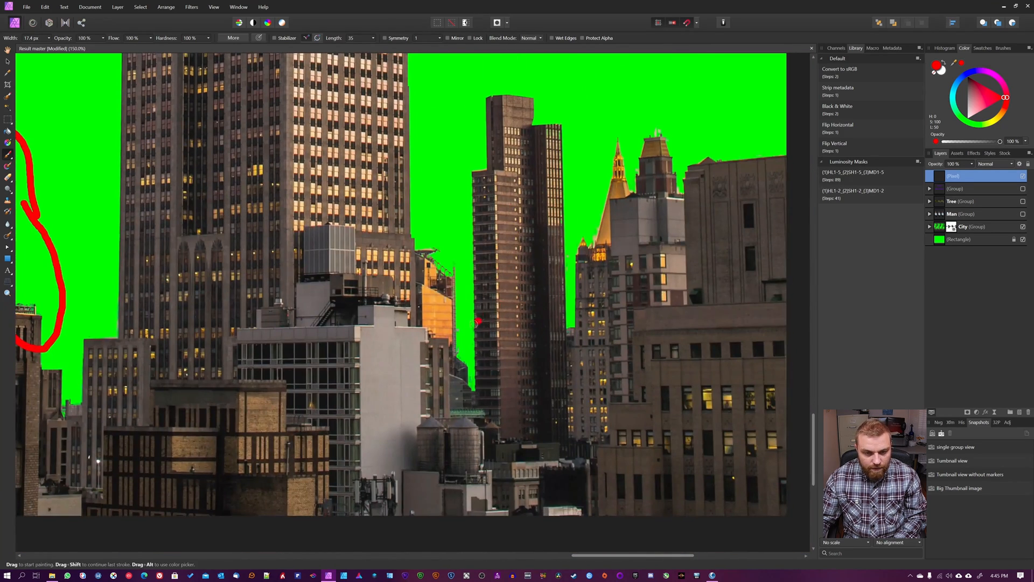
mouse_move(476, 318)
mouse_down()
mouse_move(445, 311)
mouse_move(439, 377)
mouse_move(471, 404)
mouse_move(486, 351)
mouse_move(479, 317)
mouse_up()
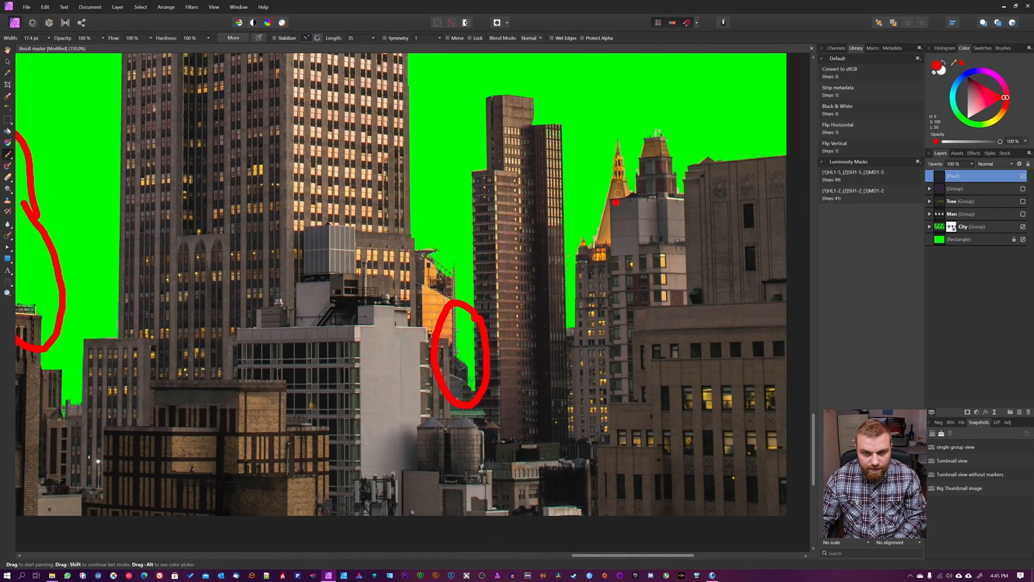
Step: Circle the golden spire's left edge, the small tower top beside it and the flat roofline at the third cutout's right edge
mouse_move(617, 171)
mouse_down()
mouse_move(590, 165)
mouse_move(546, 287)
mouse_move(581, 328)
mouse_move(599, 289)
mouse_move(597, 245)
mouse_move(580, 258)
mouse_move(574, 247)
mouse_move(601, 245)
mouse_move(614, 171)
mouse_up()
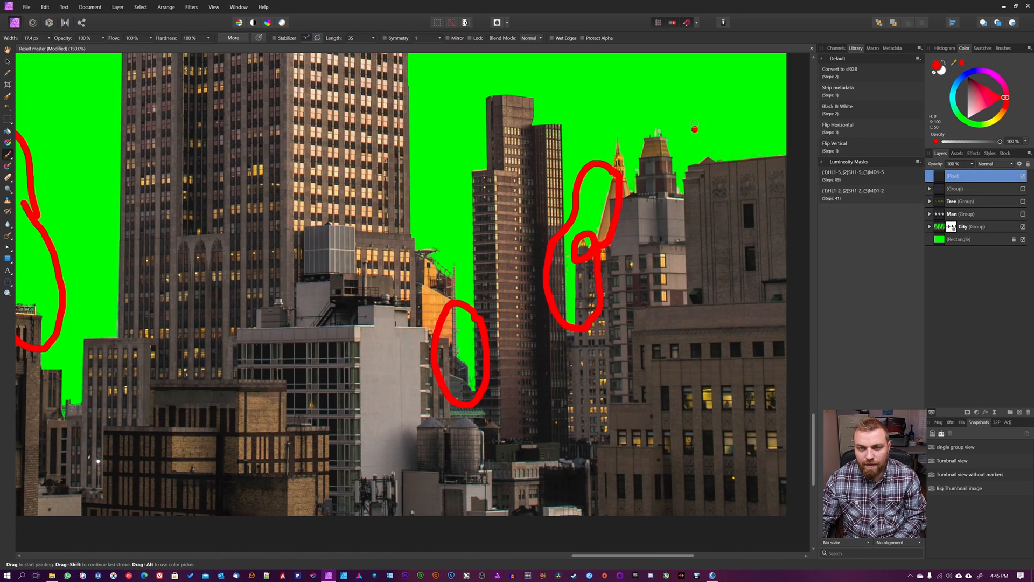
mouse_move(694, 130)
mouse_down()
mouse_move(630, 111)
mouse_move(679, 222)
mouse_move(700, 123)
mouse_move(676, 101)
mouse_up()
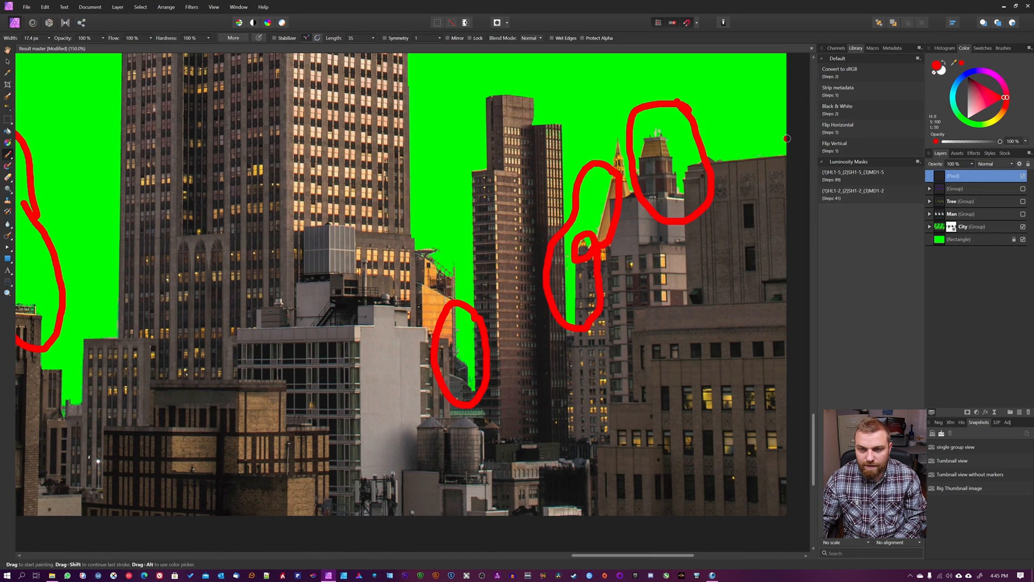
mouse_move(787, 138)
mouse_down()
mouse_move(695, 156)
mouse_move(784, 178)
mouse_move(764, 132)
mouse_up()
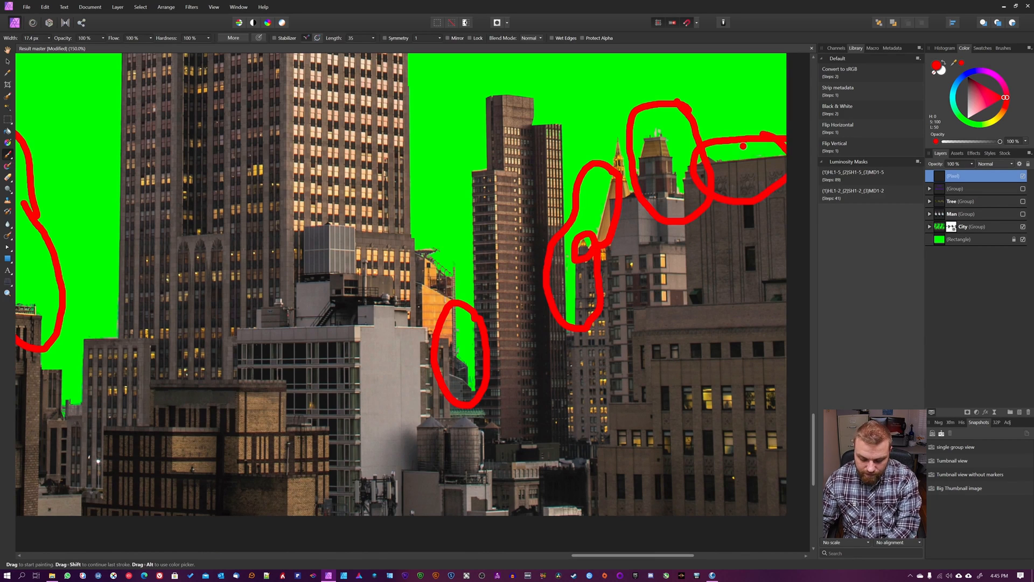
Step: Set the Paint Brush colour to blue with hue 207 and add a new pixel layer above the man cutouts
key(ctrl+0)
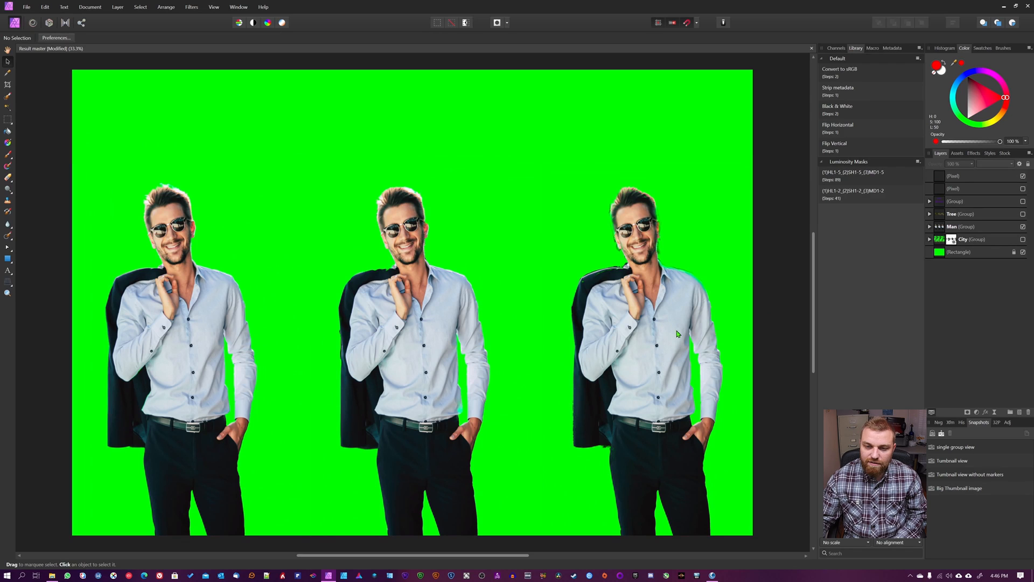
click(8, 154)
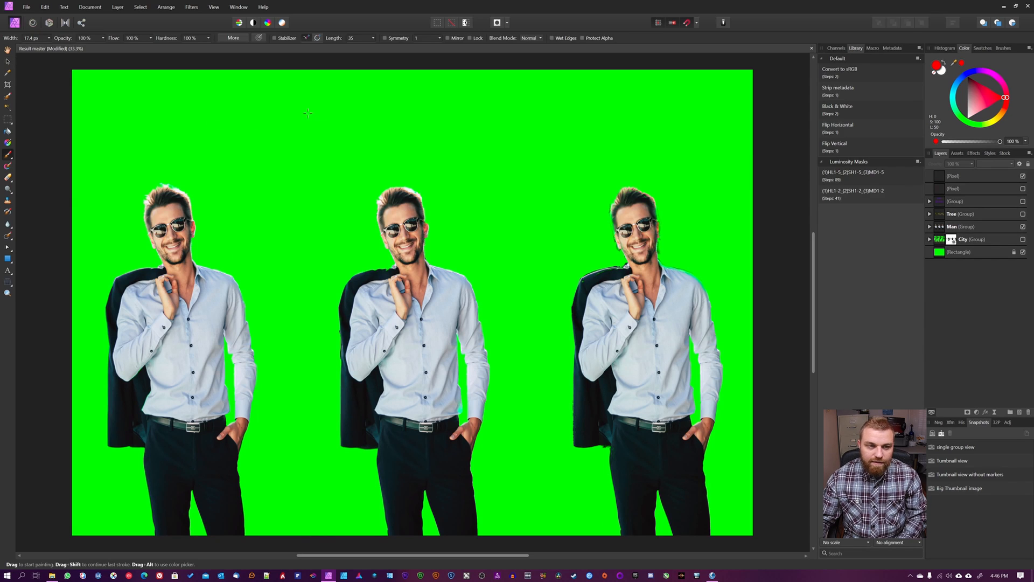
drag(1005, 100, 957, 86)
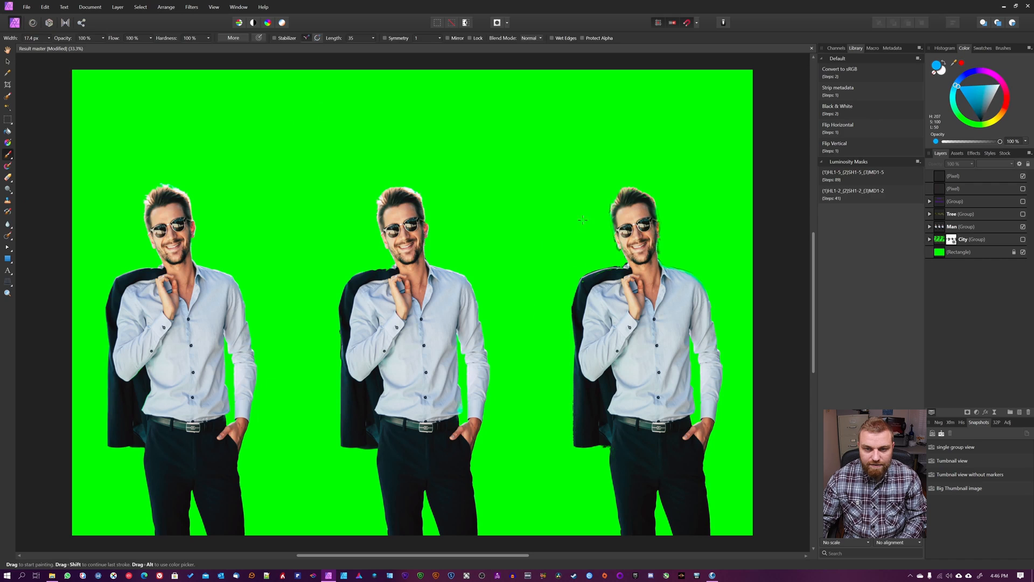
key(ctrl+shift+n)
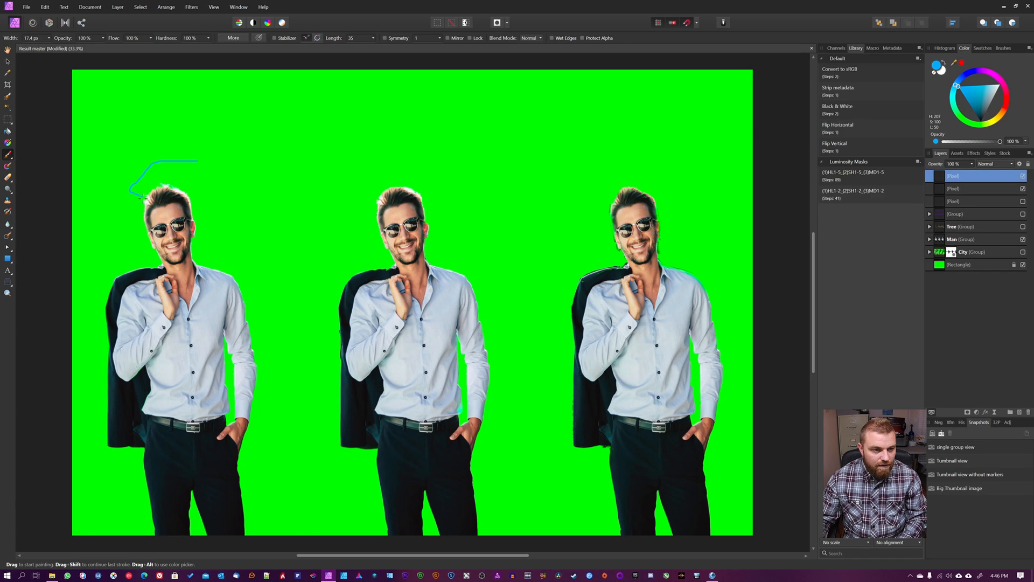
Step: Circle the hair of the Affinity Photo and Topaz Mask AI men in blue and undo the circle around the third man's hair
drag(144, 199, 169, 202)
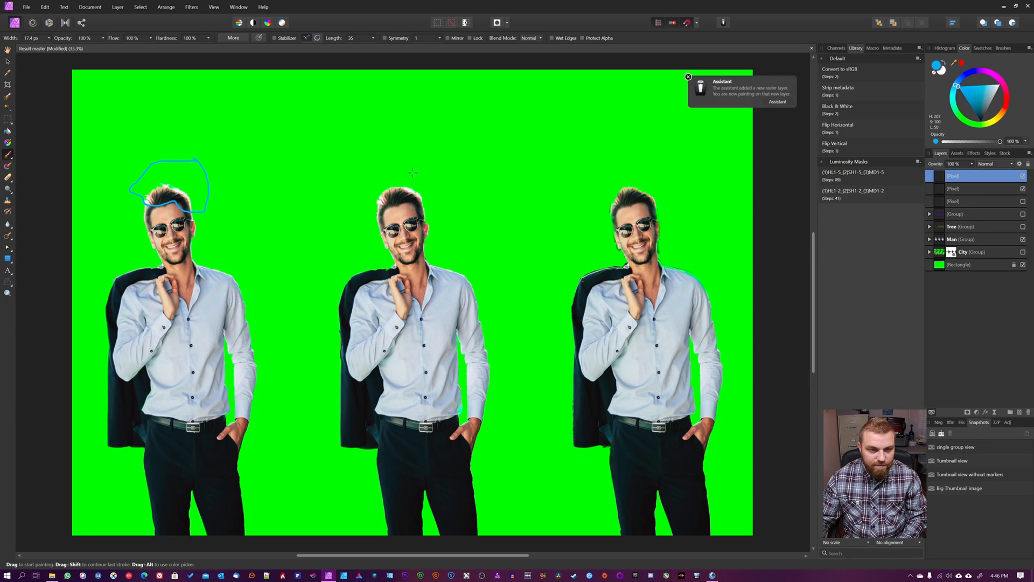
mouse_move(418, 172)
mouse_down()
mouse_move(366, 183)
mouse_move(371, 207)
mouse_move(416, 203)
mouse_up()
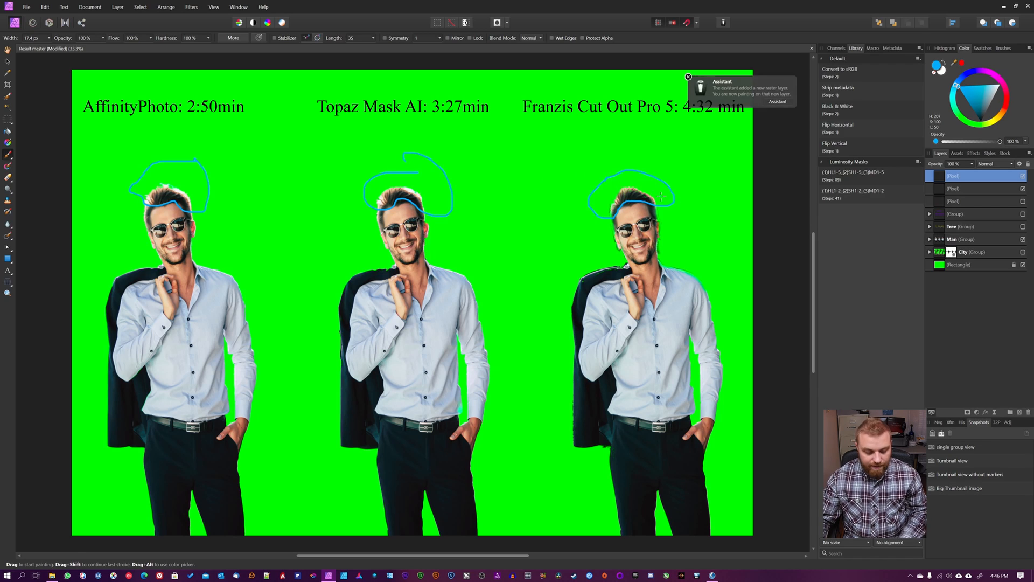
key(ctrl+z)
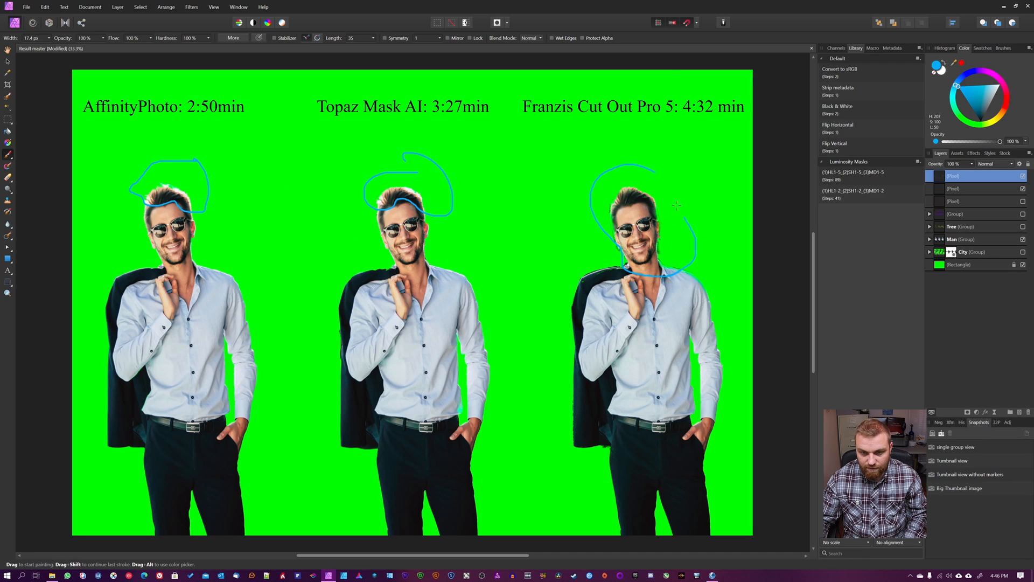
Step: Circle the jacket's shoulder and lower corner on the Franzis man and the gap between arm and waist on the Topaz man
mouse_move(570, 269)
mouse_down()
mouse_move(582, 302)
mouse_move(633, 304)
mouse_up()
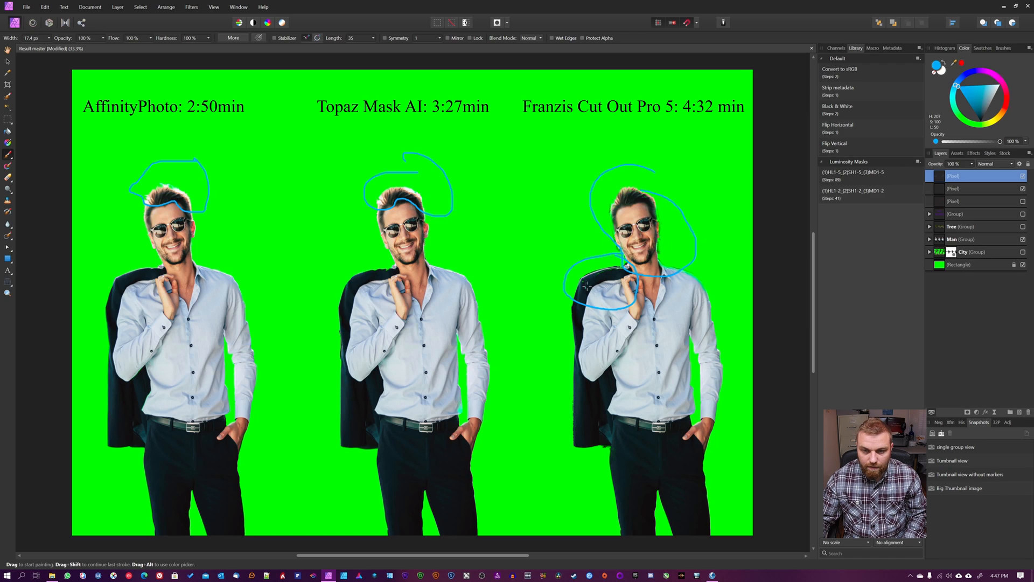
mouse_move(618, 427)
mouse_down()
mouse_move(618, 473)
mouse_move(628, 431)
mouse_up()
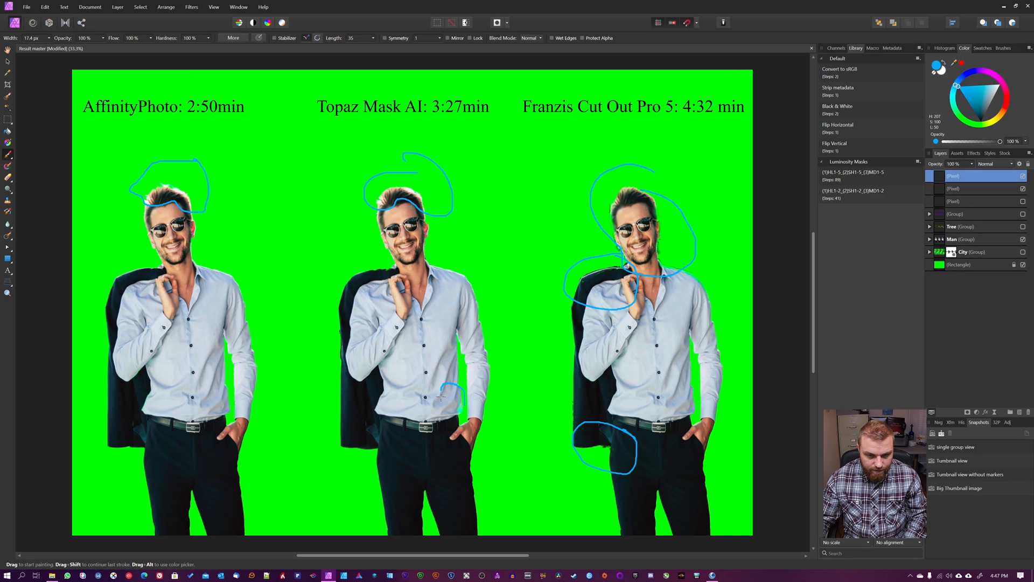
drag(440, 397, 461, 409)
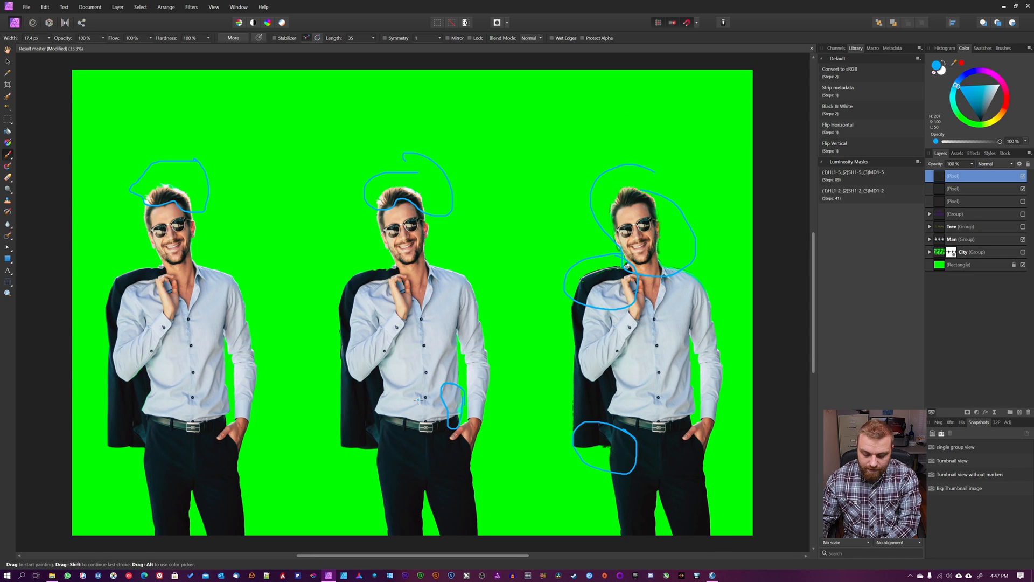
Step: Circle the jaw and neck edges on both sides of the first man's face in blue
key(ctrl+plus)
key(ctrl+plus)
key(ctrl+plus)
drag(173, 275, 669, 427)
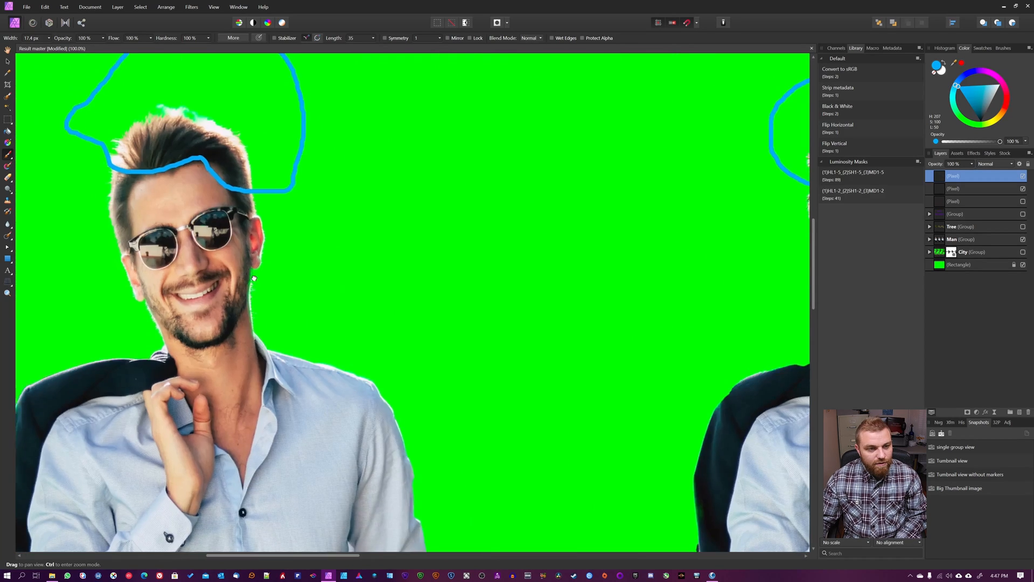
drag(254, 278, 526, 364)
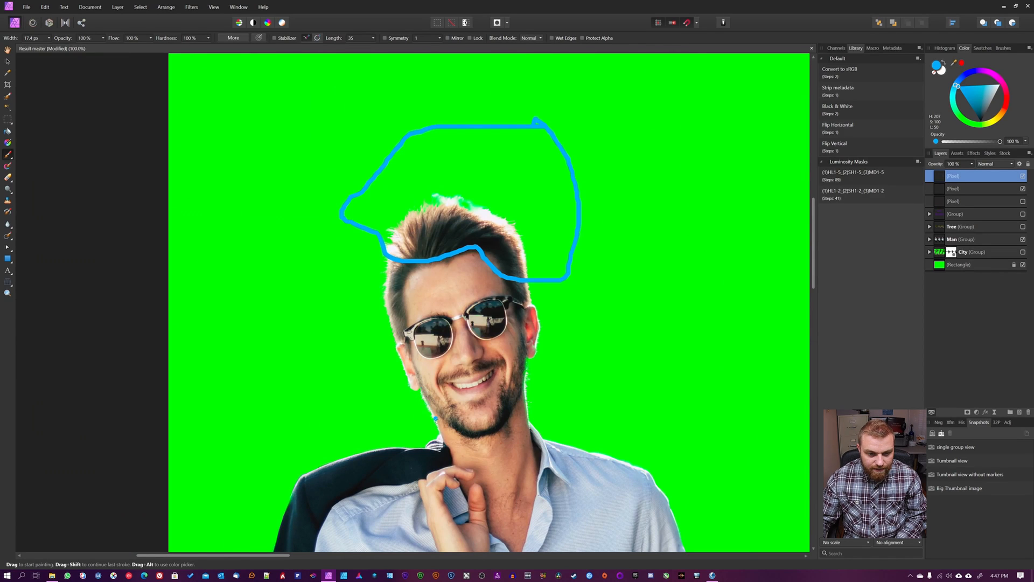
mouse_move(427, 394)
mouse_down()
mouse_move(410, 410)
mouse_move(430, 441)
mouse_move(453, 419)
mouse_move(427, 384)
mouse_up()
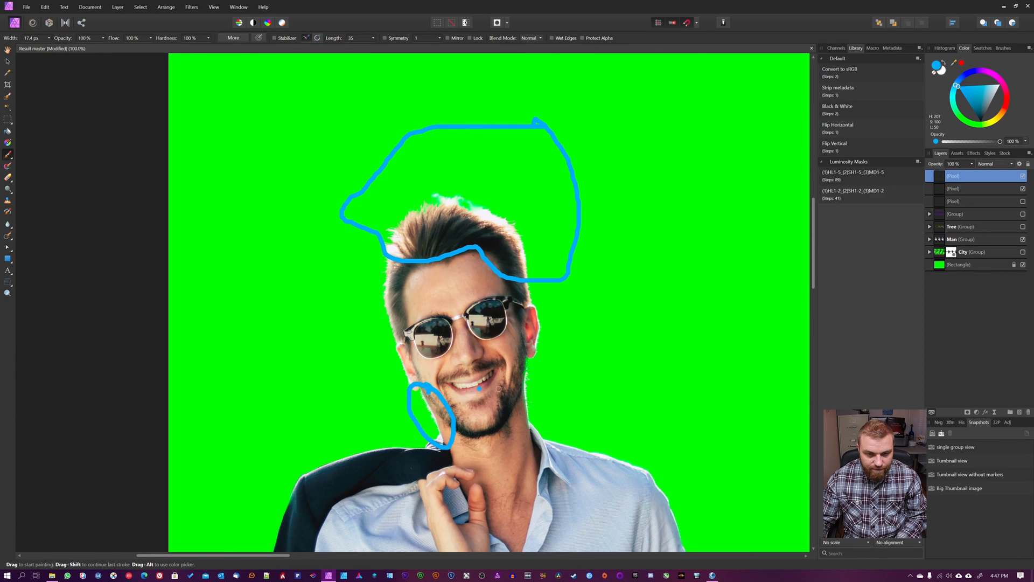
mouse_move(538, 371)
mouse_down()
mouse_move(519, 393)
mouse_move(524, 424)
mouse_move(556, 392)
mouse_up()
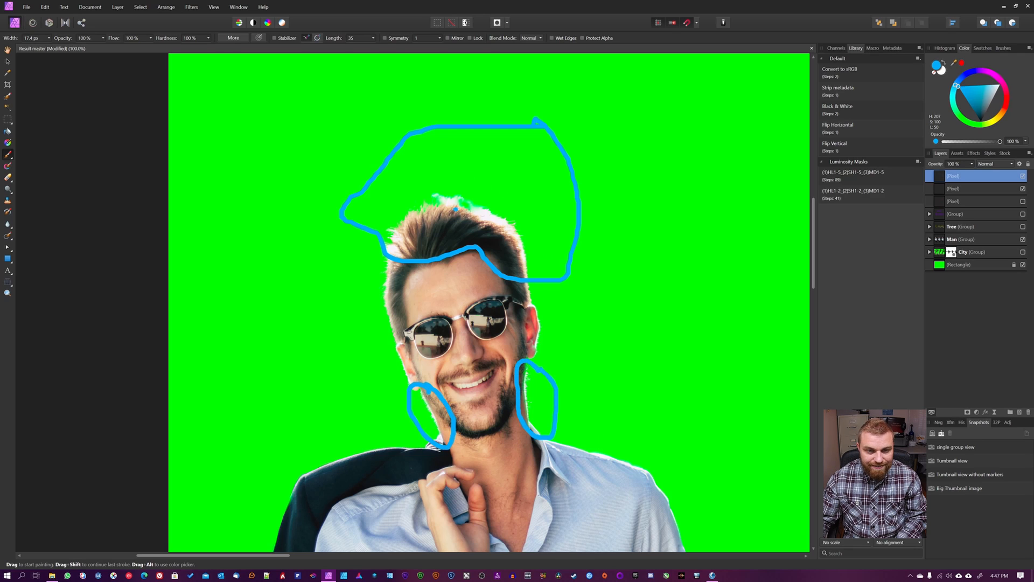
Step: Circle the outer edge of the first man's jacket beside his bent elbow in blue
scroll(439, 367, down, 5)
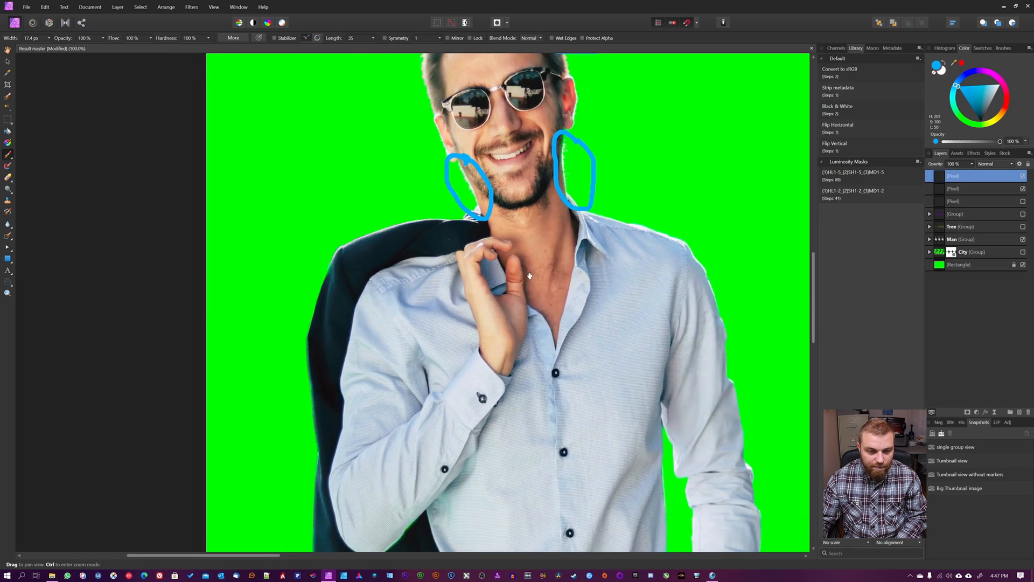
scroll(394, 449, down, 5)
scroll(394, 449, left, 3)
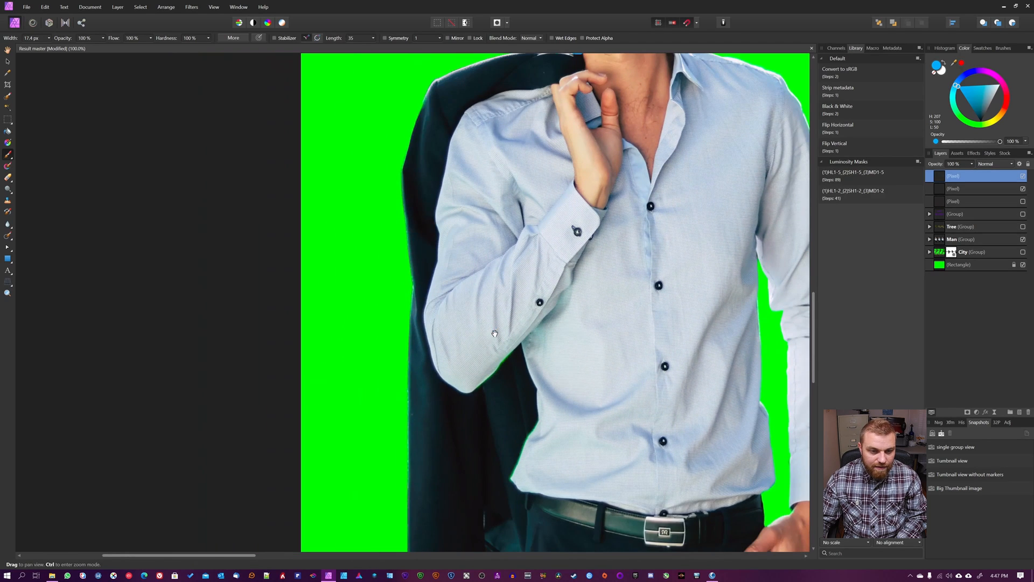
mouse_move(421, 288)
mouse_down()
mouse_move(417, 253)
mouse_move(393, 261)
mouse_move(402, 324)
mouse_move(434, 272)
mouse_up()
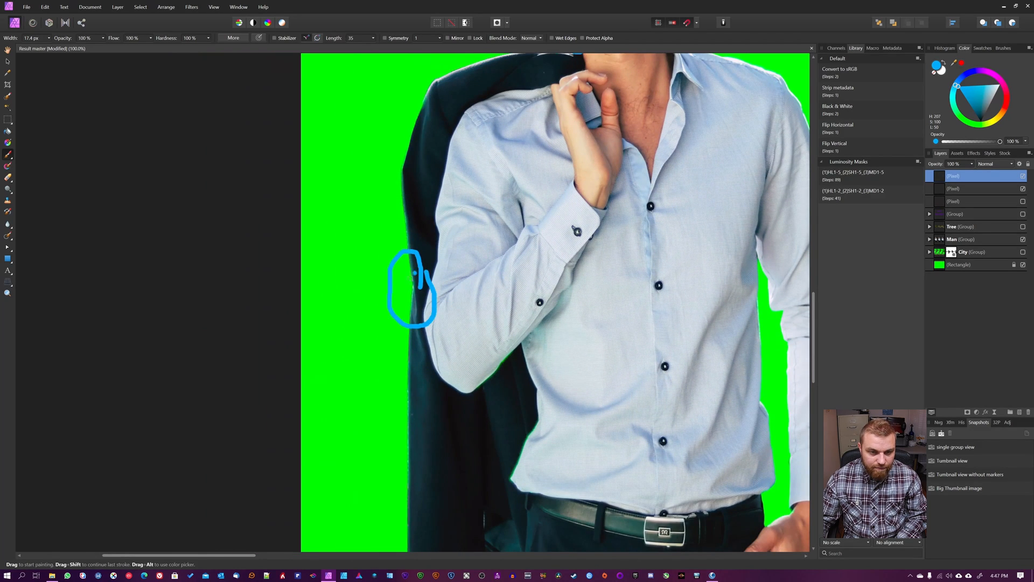
drag(538, 515, 526, 304)
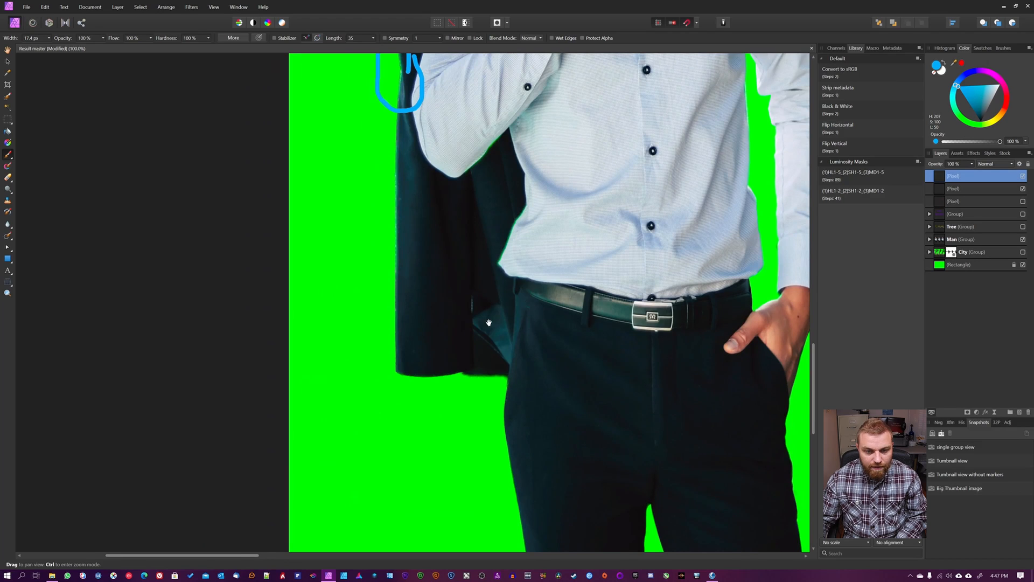
Step: Circle the ear, cheek and jaw edges on both sides of the Topaz Mask AI man's face in blue
drag(556, 485, 522, 208)
scroll(547, 300, up, 3)
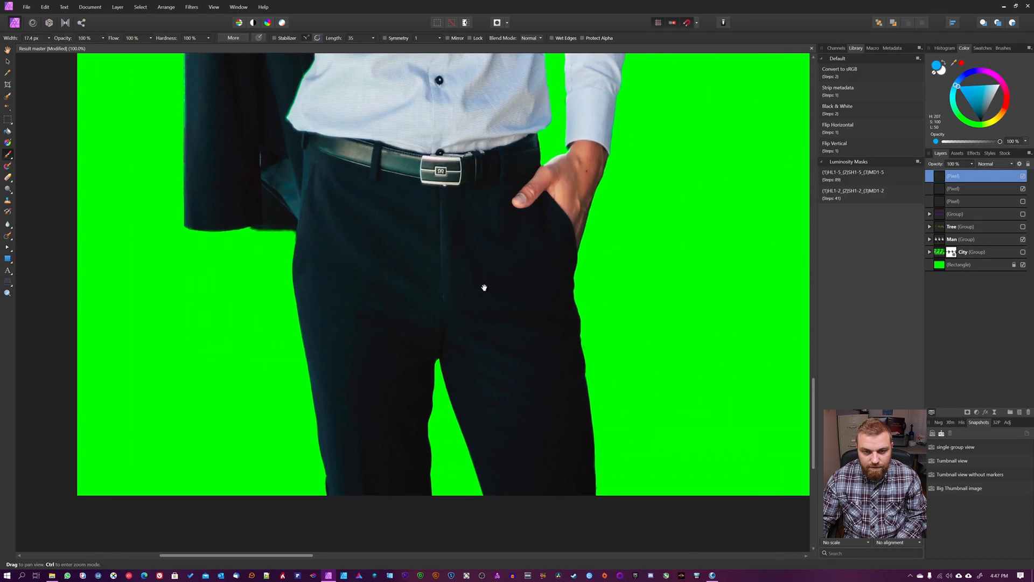
drag(483, 284, 455, 468)
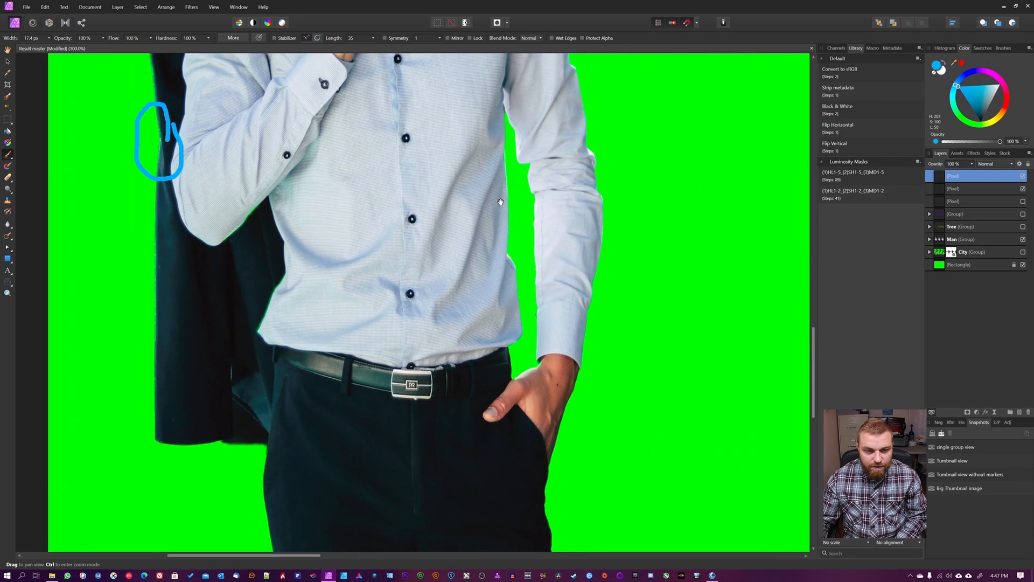
drag(509, 161, 456, 485)
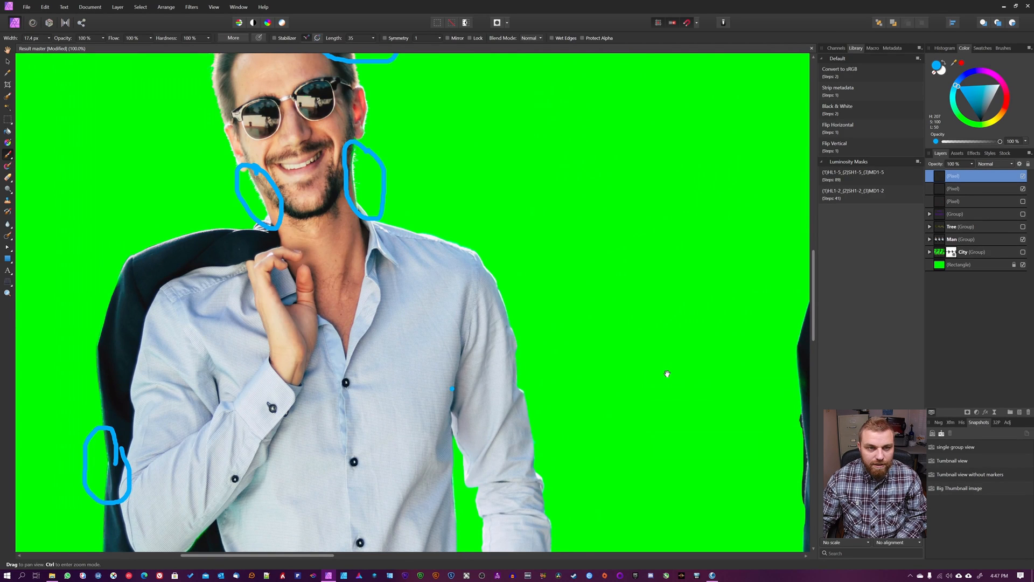
drag(673, 373, 162, 463)
drag(475, 318, 505, 462)
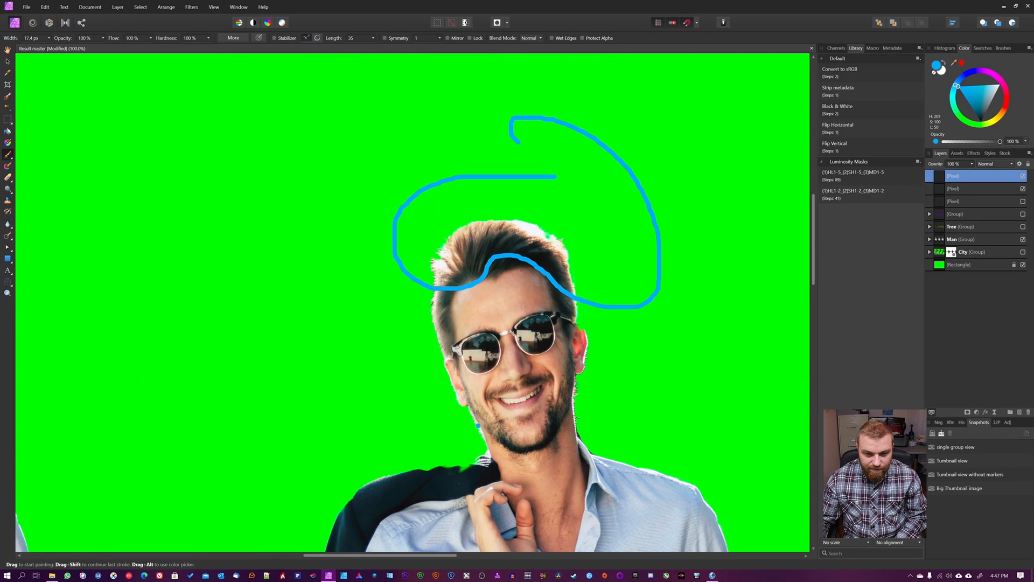
mouse_move(598, 391)
mouse_down()
mouse_move(577, 361)
mouse_move(559, 362)
mouse_move(554, 383)
mouse_up()
key(ctrl+z)
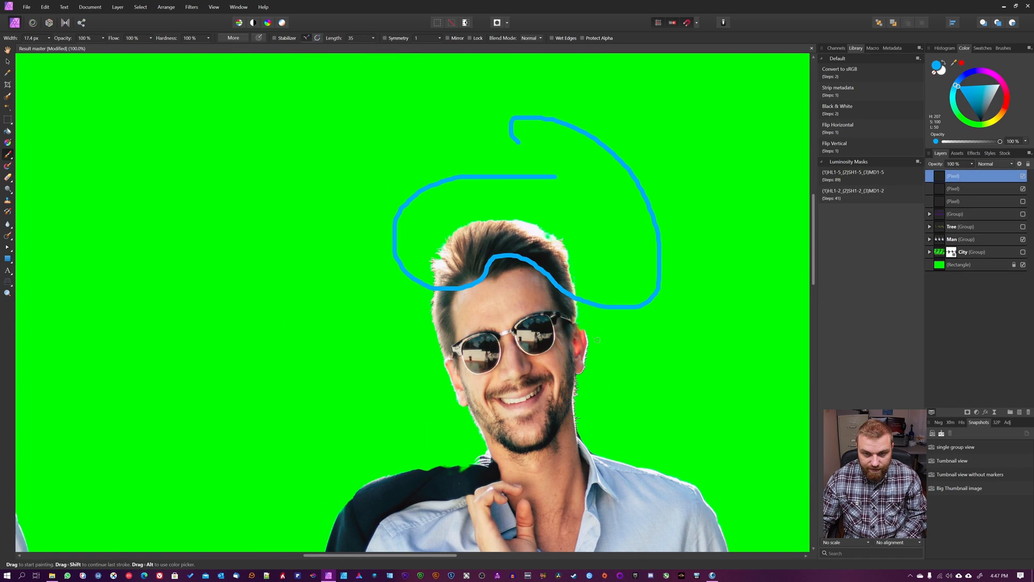
mouse_move(598, 342)
mouse_down()
mouse_move(561, 326)
mouse_move(545, 390)
mouse_move(575, 460)
mouse_move(615, 400)
mouse_move(603, 322)
mouse_up()
mouse_move(470, 362)
mouse_down()
mouse_move(450, 337)
mouse_move(403, 385)
mouse_move(443, 471)
mouse_move(502, 471)
mouse_move(484, 377)
mouse_up()
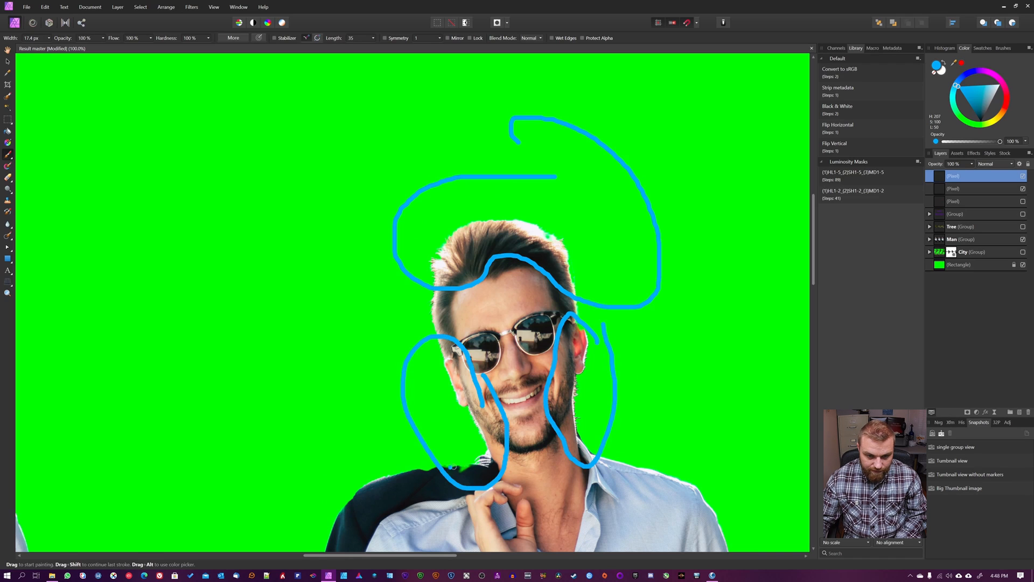
Step: Circle the outer edge of the jacket beside the bent elbow on the Topaz Mask AI man in blue
key(space)
drag(369, 542, 485, 387)
drag(509, 514, 471, 366)
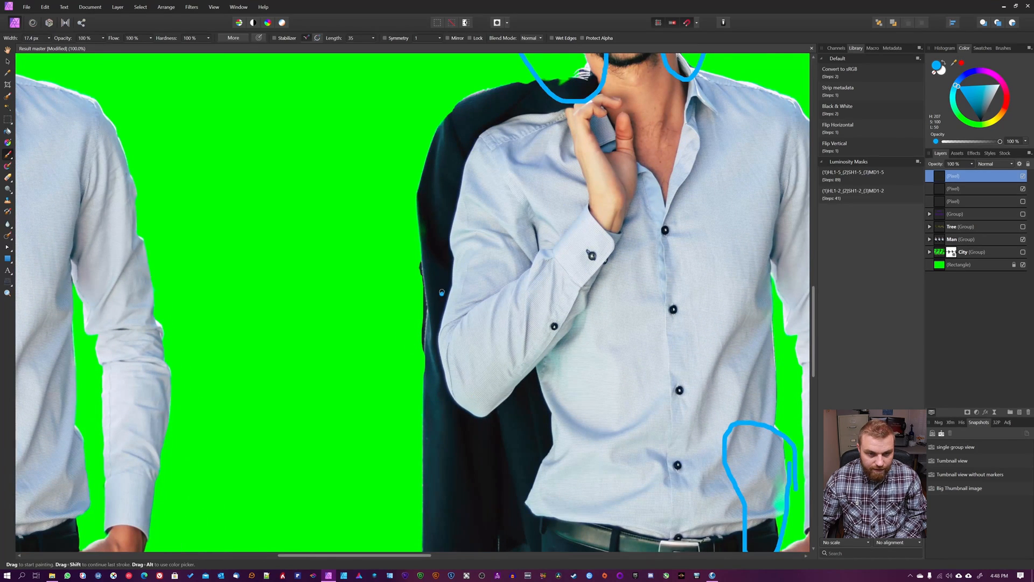
mouse_move(442, 293)
mouse_down()
mouse_move(387, 294)
mouse_move(445, 350)
mouse_move(445, 268)
mouse_up()
Step: Circle the shirt edge at the upper part of the gap between arm and torso on the Topaz Mask AI man
key(space)
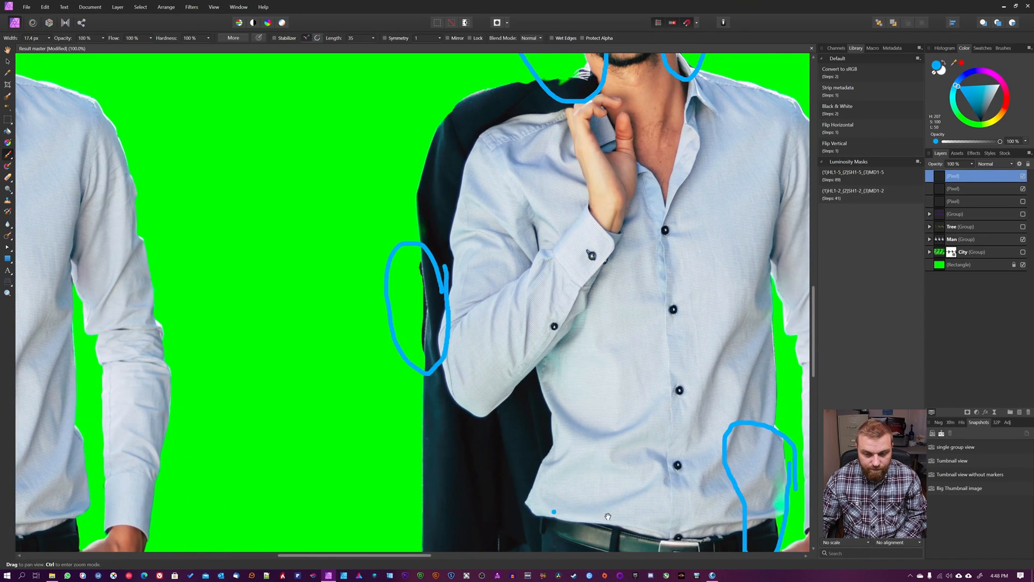
drag(603, 514, 488, 231)
drag(340, 341, 338, 342)
key(space)
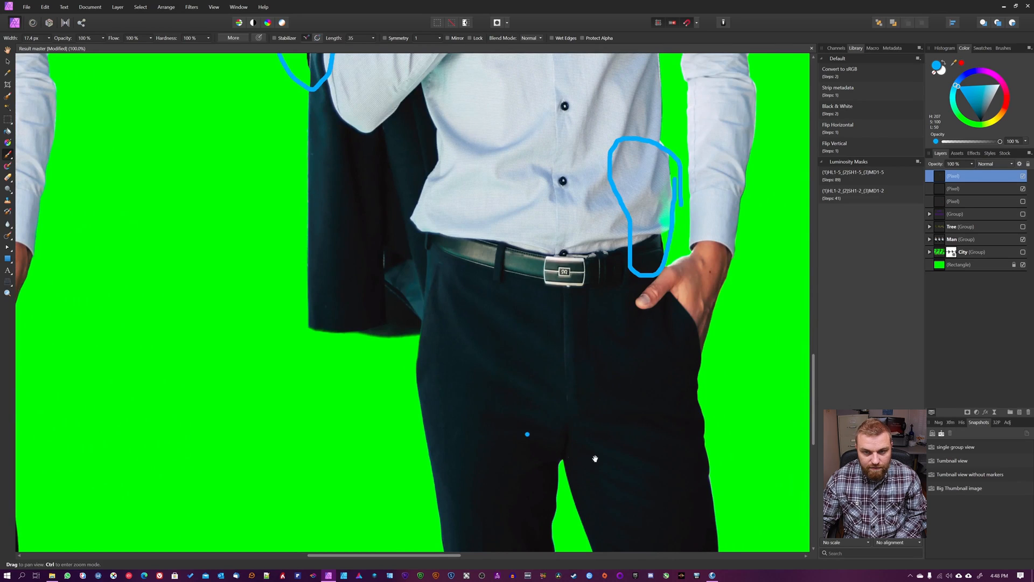
drag(526, 432, 468, 220)
drag(498, 158, 574, 546)
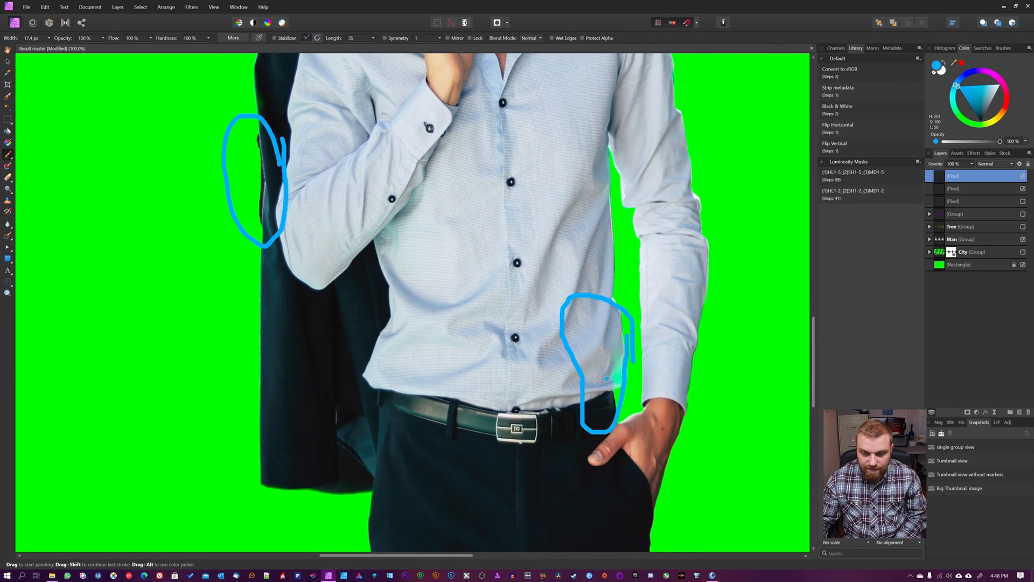
key(space)
drag(631, 284, 581, 426)
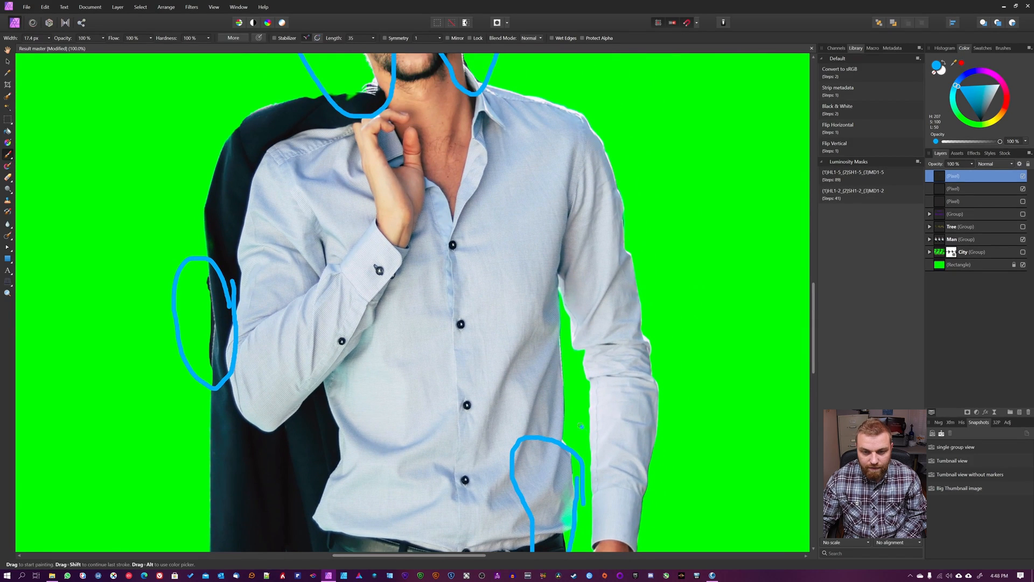
mouse_move(570, 354)
mouse_down()
mouse_move(559, 322)
mouse_move(539, 377)
mouse_move(581, 381)
mouse_move(570, 330)
mouse_up()
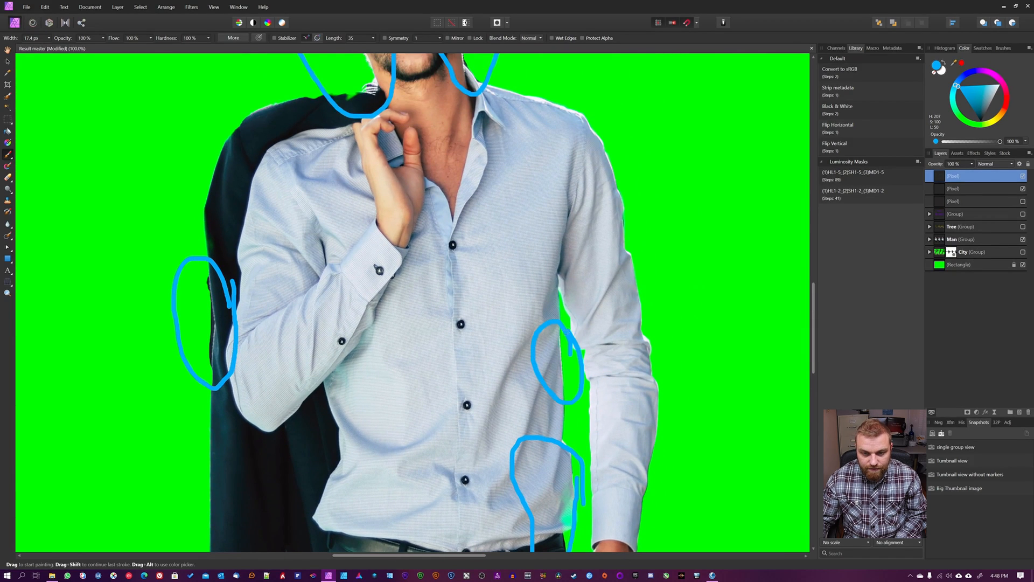
Step: Circle the outer edge of the straight arm just below the shoulder on the Topaz Mask AI man
key(space)
mouse_move(668, 344)
mouse_down()
mouse_move(582, 403)
mouse_move(560, 444)
mouse_up()
mouse_move(540, 341)
mouse_down()
mouse_move(538, 316)
mouse_move(505, 285)
mouse_move(490, 331)
mouse_move(536, 310)
mouse_up()
Step: Circle the collar and shoulder edge opposite the jacket and the jacket's upper outer edge on the Franzis man in blue
key(space)
drag(746, 364, 439, 431)
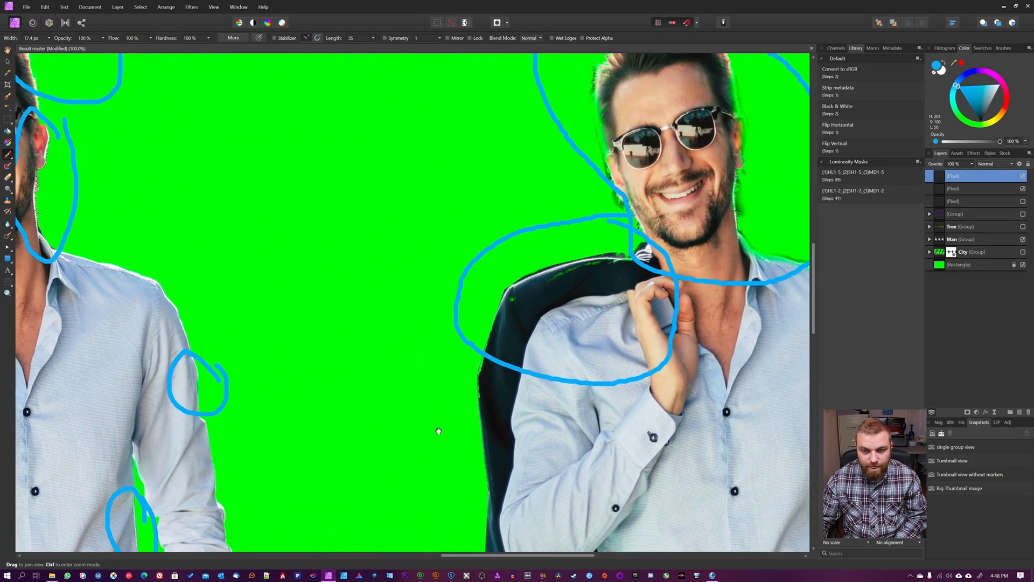
drag(686, 360, 512, 432)
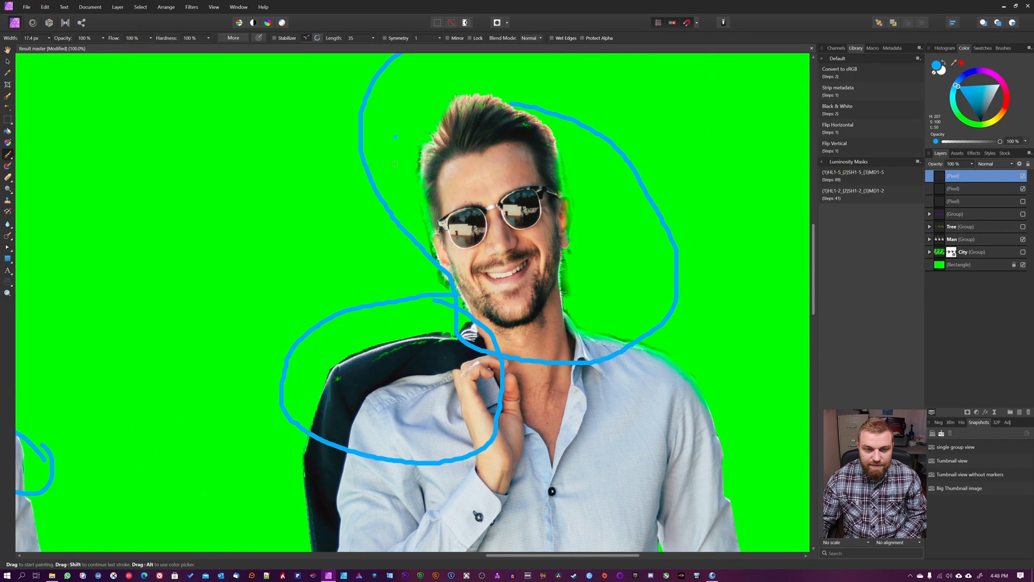
mouse_move(636, 364)
mouse_down()
mouse_move(714, 463)
mouse_move(714, 345)
mouse_move(628, 315)
mouse_move(584, 318)
mouse_move(575, 345)
mouse_move(677, 397)
mouse_up()
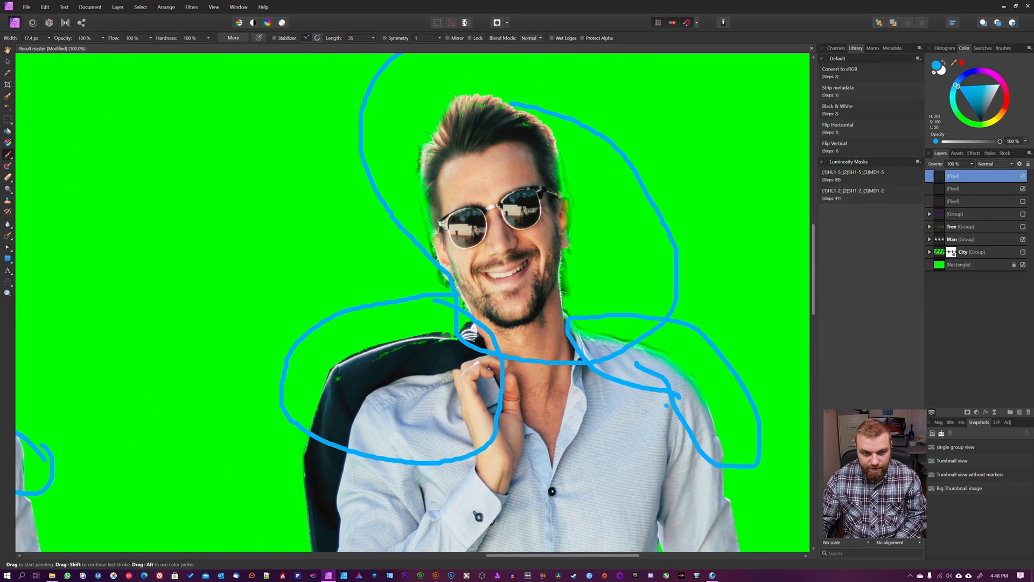
key(space)
drag(392, 449, 467, 325)
mouse_move(399, 325)
mouse_down()
mouse_move(359, 383)
mouse_move(355, 294)
mouse_move(414, 221)
mouse_up()
Step: Circle the frayed outer edge of the jacket's lower half on the Franzis man in blue
key(space)
drag(512, 544, 544, 302)
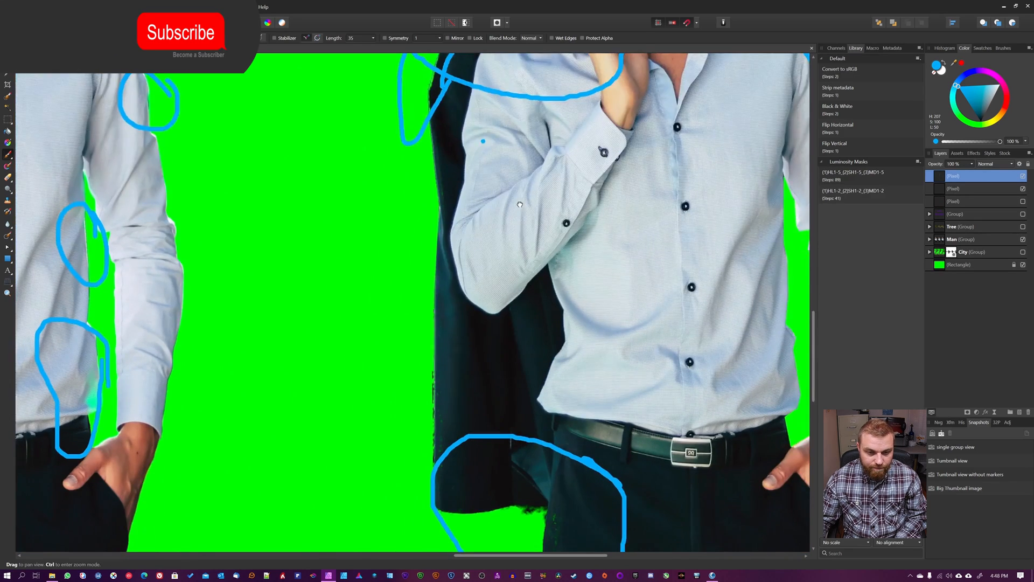
drag(545, 396, 549, 313)
mouse_move(437, 284)
mouse_down()
mouse_move(427, 237)
mouse_move(390, 252)
mouse_move(383, 372)
mouse_move(402, 429)
mouse_move(448, 406)
mouse_move(455, 302)
mouse_move(438, 243)
mouse_up()
Step: Circle the shirt's waist edge beside the straight arm on the Franzis man in blue
key(space)
drag(713, 505, 594, 236)
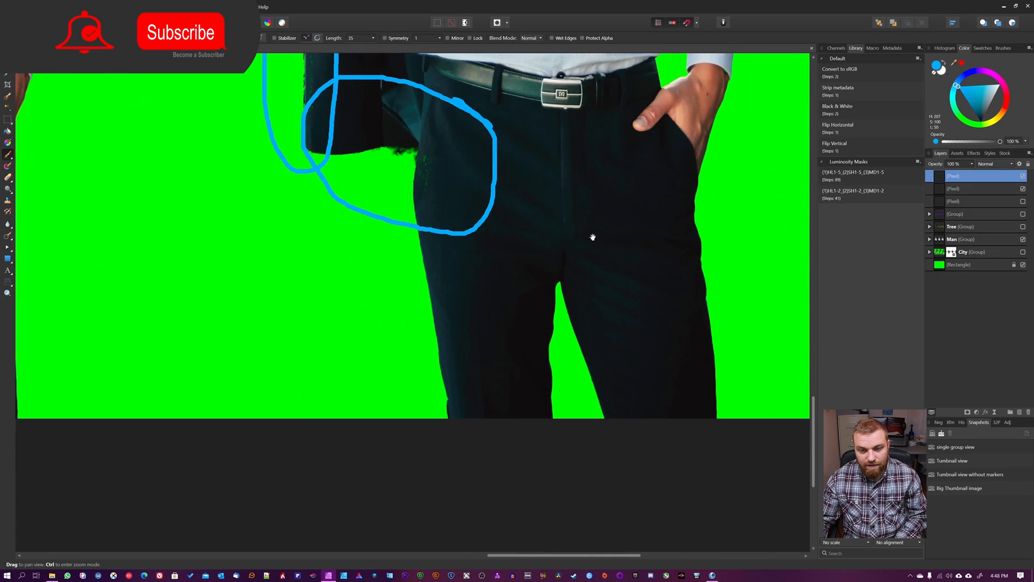
key(space)
drag(645, 203, 614, 502)
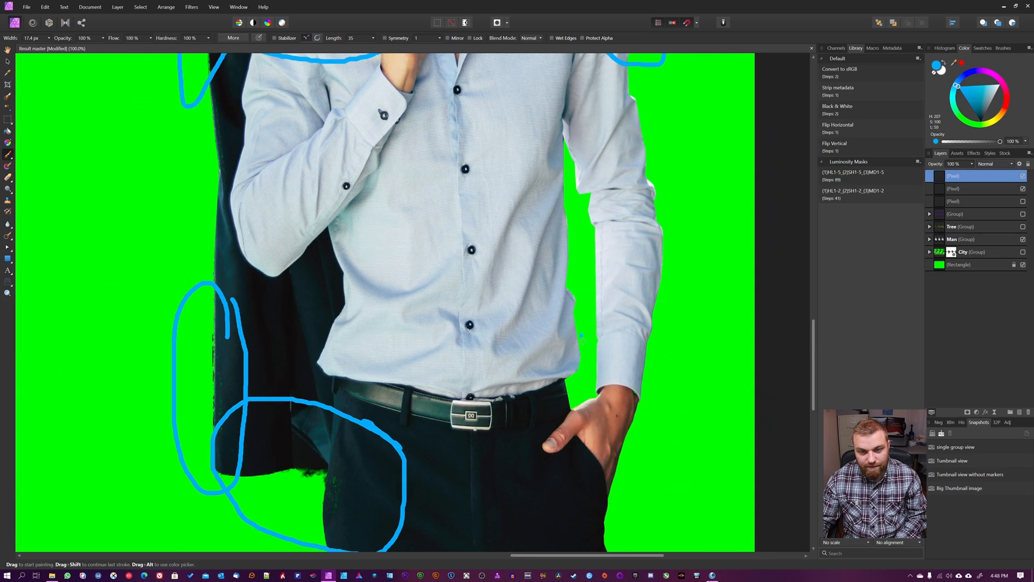
mouse_move(573, 290)
mouse_down()
mouse_move(514, 253)
mouse_move(564, 351)
mouse_move(578, 258)
mouse_up()
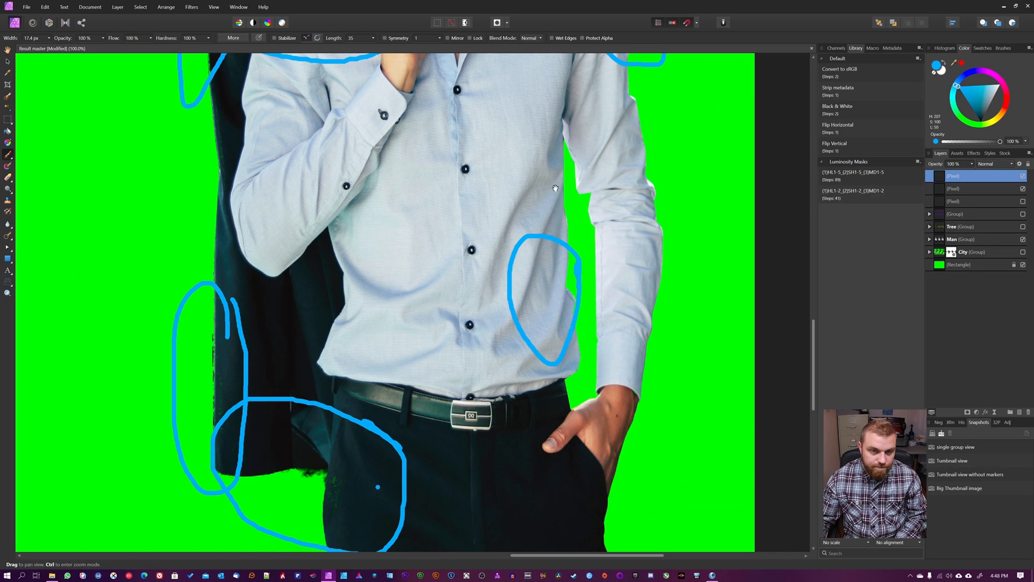
drag(555, 193, 542, 502)
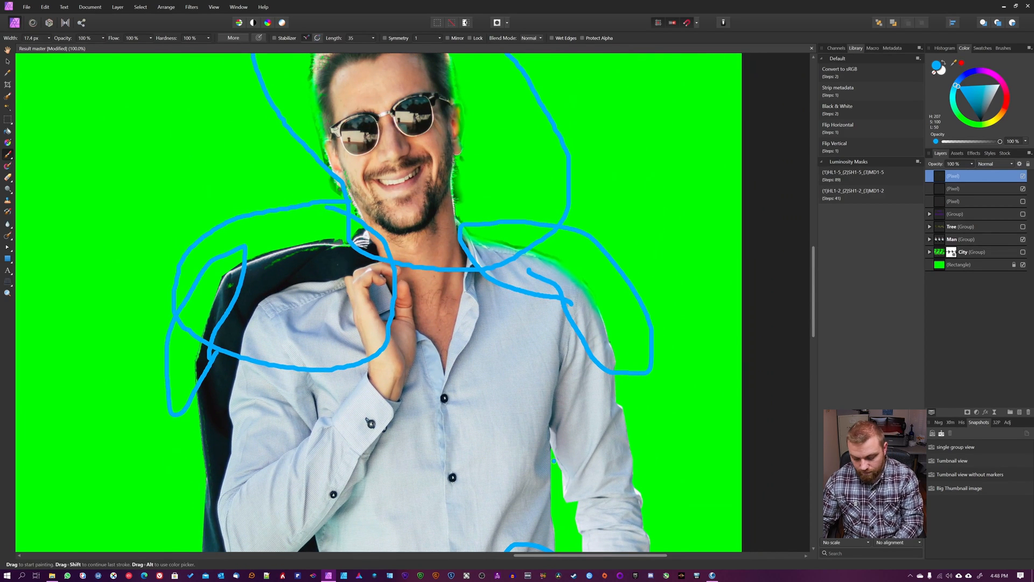
key(ctrl+minus)
key(ctrl+minus)
key(ctrl+minus)
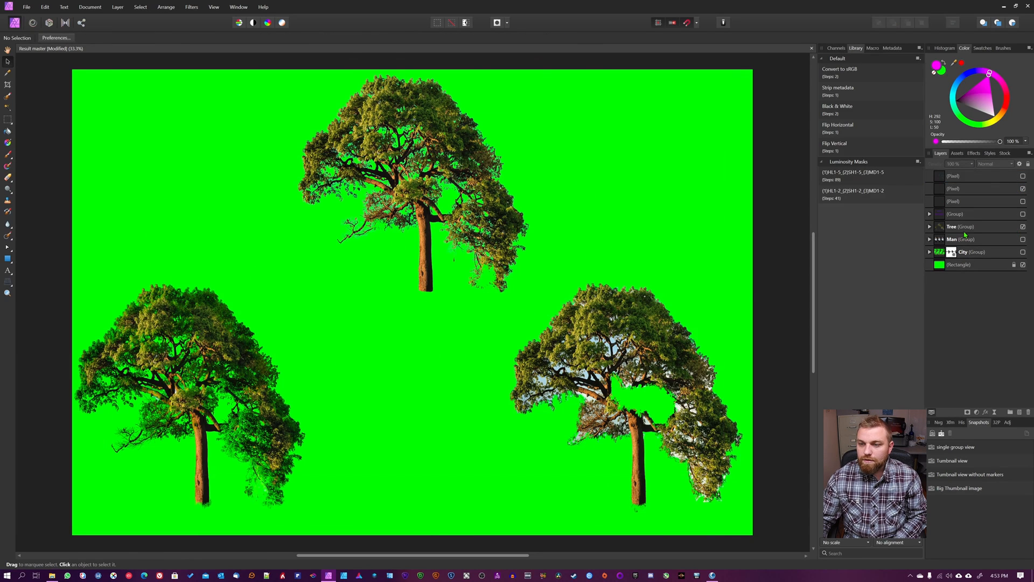
Step: Within the Tree group, circle the leftover background around the main branches and inside the upper crown of the Affinity Photo tree in magenta
click(352, 89)
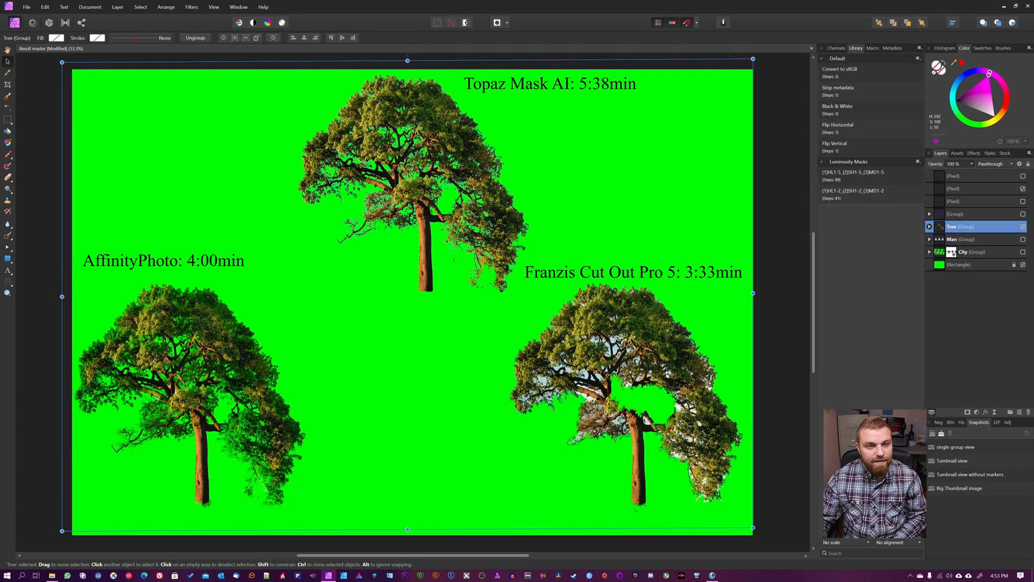
key(ctrl+1)
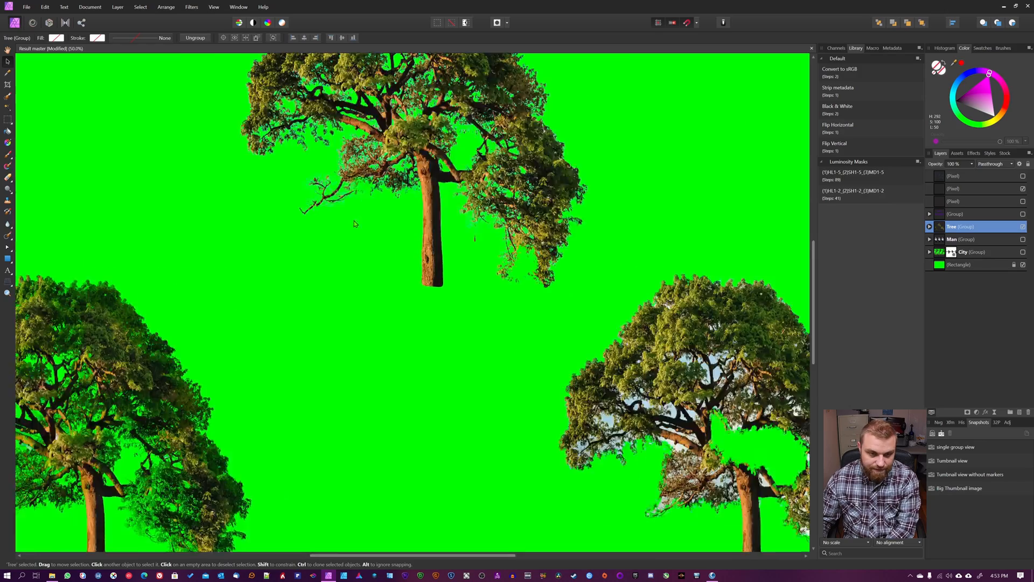
drag(183, 274, 646, 369)
drag(303, 423, 510, 248)
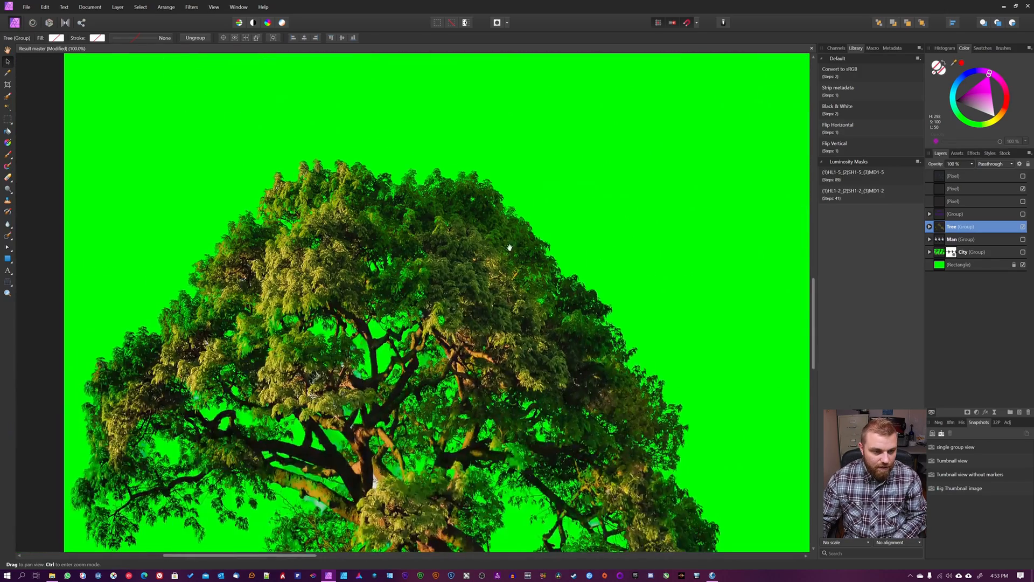
drag(91, 463, 173, 350)
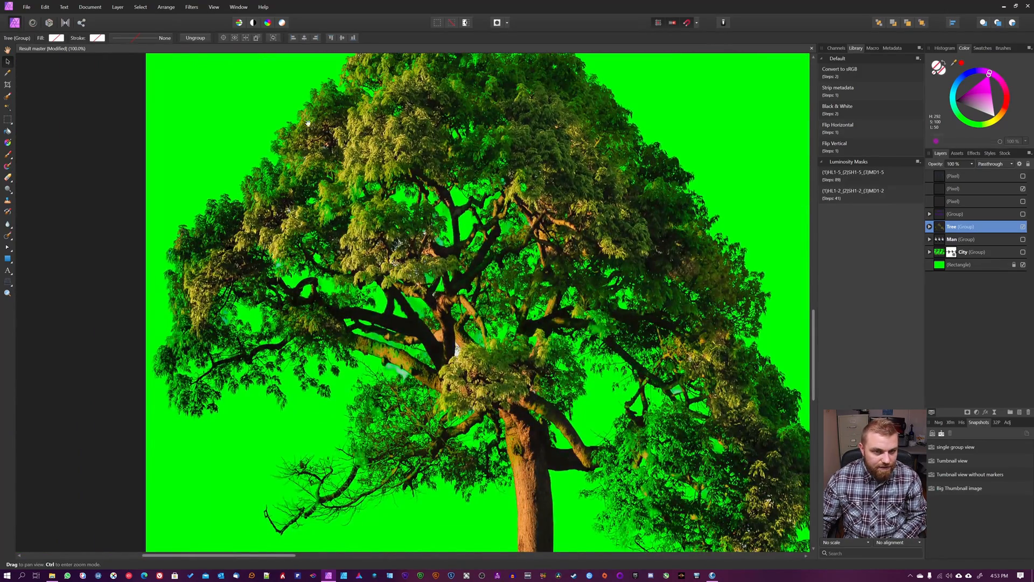
drag(564, 326, 337, 272)
drag(230, 328, 308, 374)
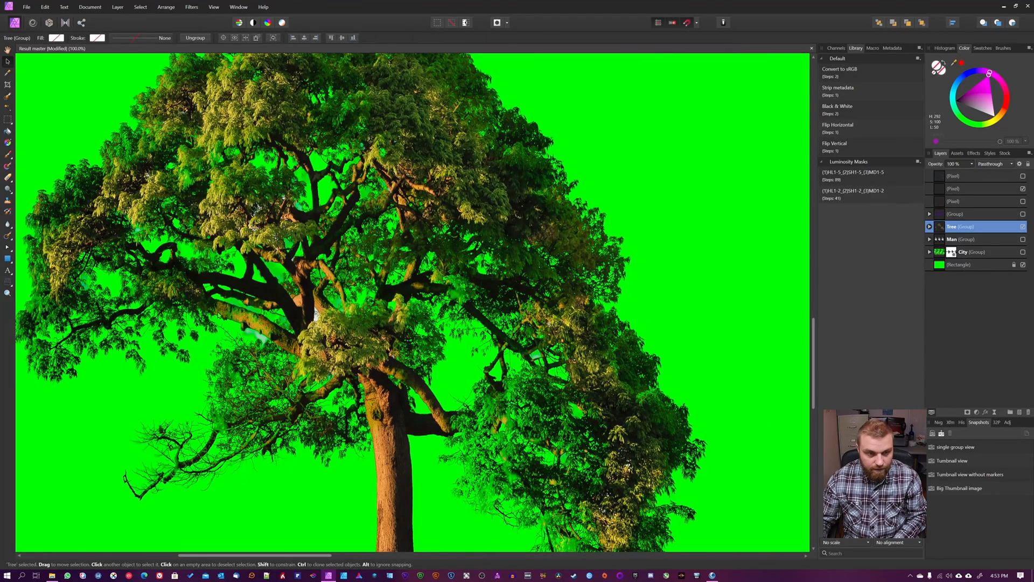
key(b)
mouse_move(268, 307)
mouse_down()
mouse_move(195, 319)
mouse_move(274, 295)
mouse_up()
drag(282, 157, 323, 177)
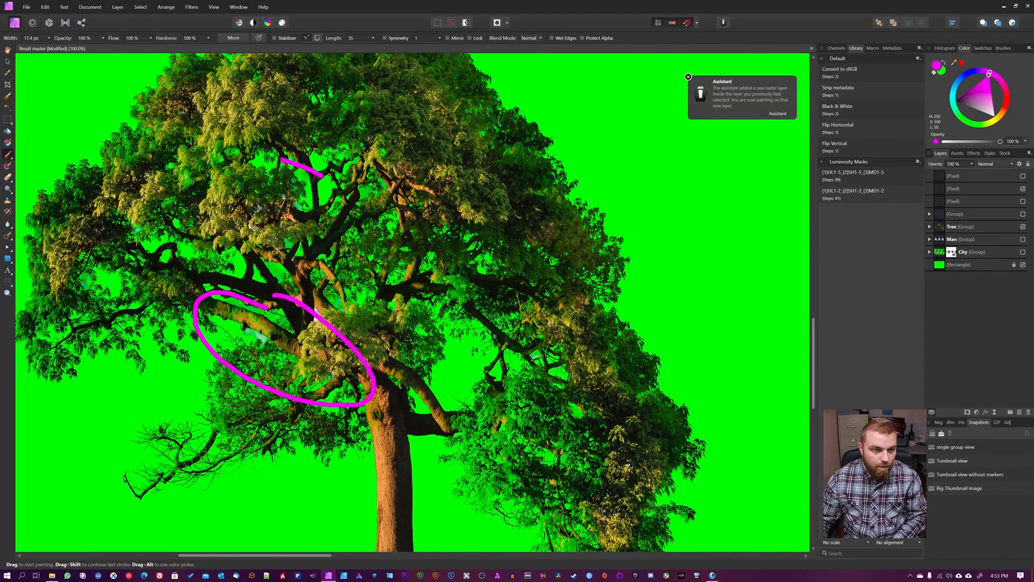
drag(192, 148, 311, 182)
Step: Circle the sparse foliage at the lower right end of the Topaz Mask AI tree's crown in magenta
mouse_move(556, 222)
mouse_down()
mouse_move(409, 498)
mouse_move(459, 480)
mouse_up()
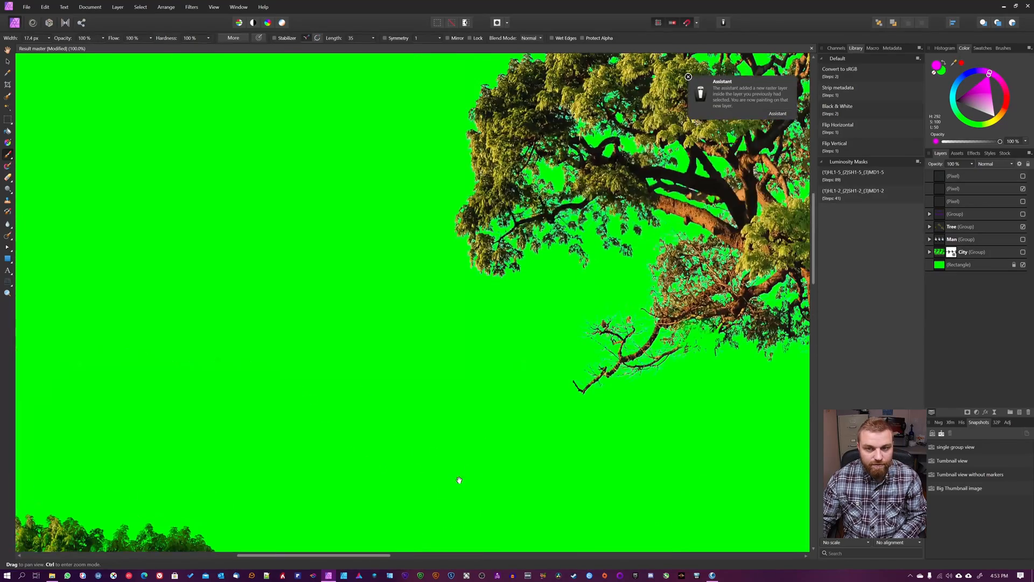
drag(499, 310, 32, 202)
drag(145, 181, 179, 271)
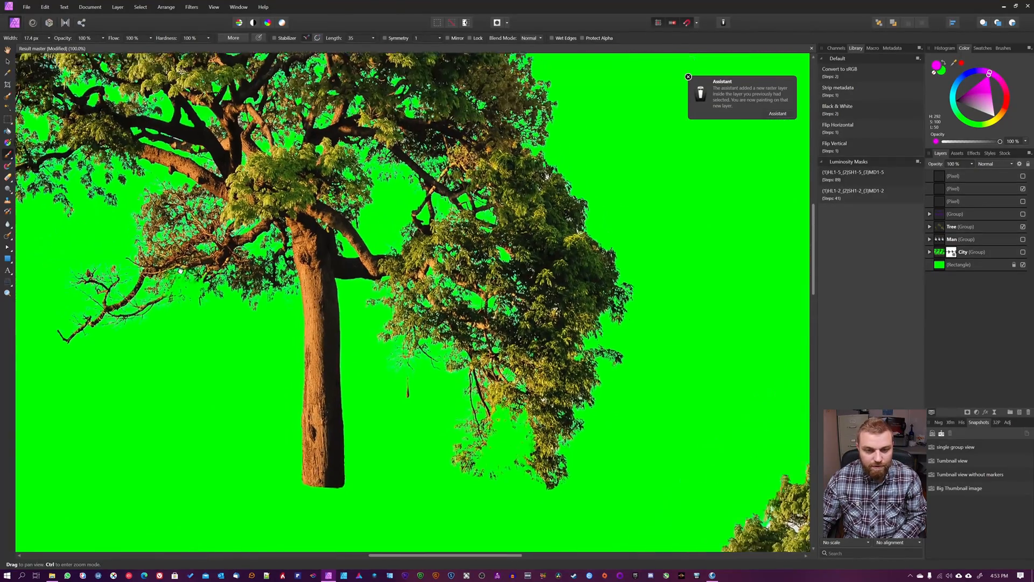
drag(339, 429, 341, 436)
drag(525, 412, 528, 409)
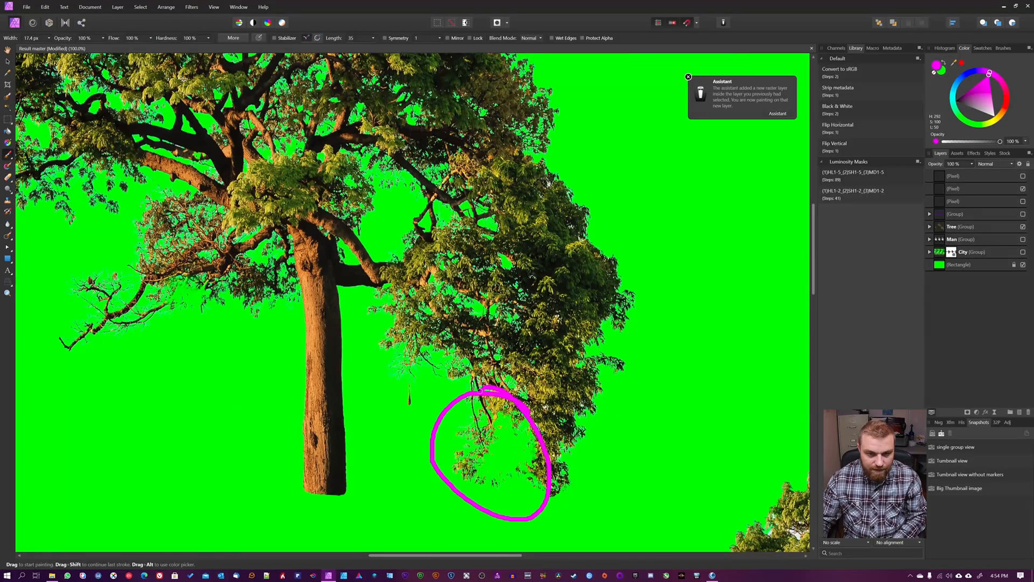
Step: Circle the outer foliage halfway up the right side of the Topaz Mask AI tree's crown in magenta
drag(495, 235, 561, 397)
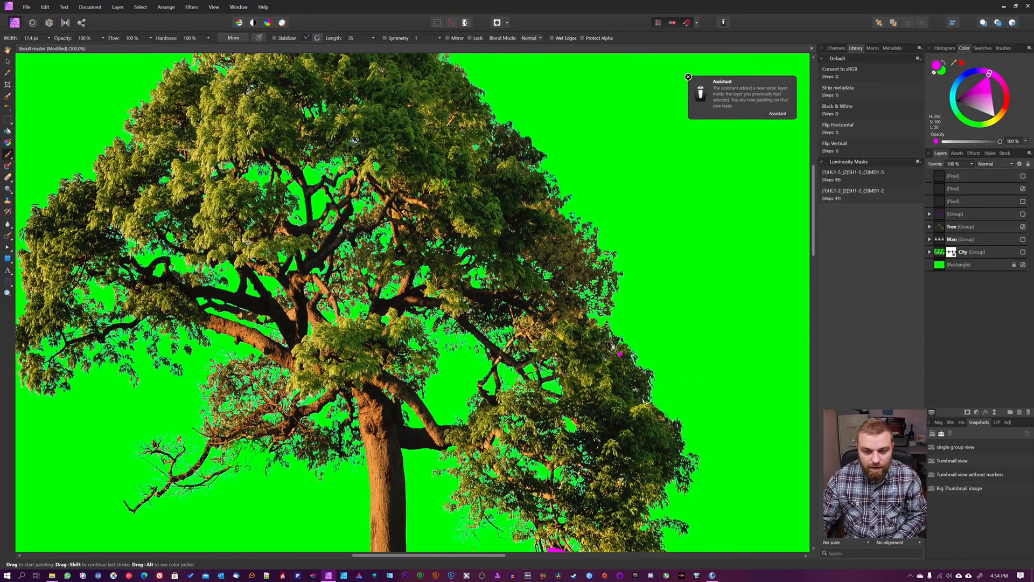
mouse_move(620, 354)
mouse_down()
mouse_move(573, 320)
mouse_move(633, 332)
mouse_move(582, 334)
mouse_up()
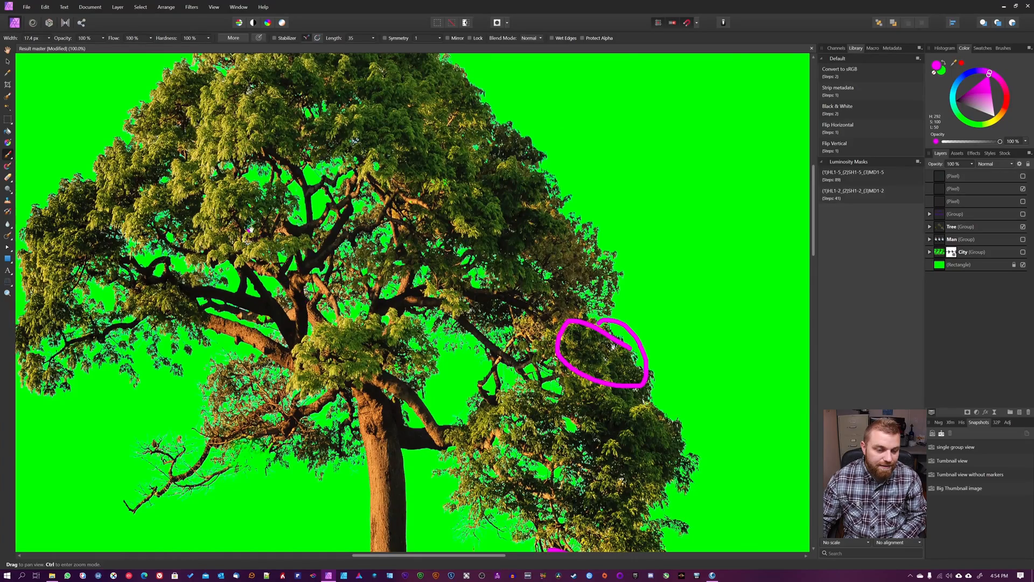
drag(257, 219, 309, 134)
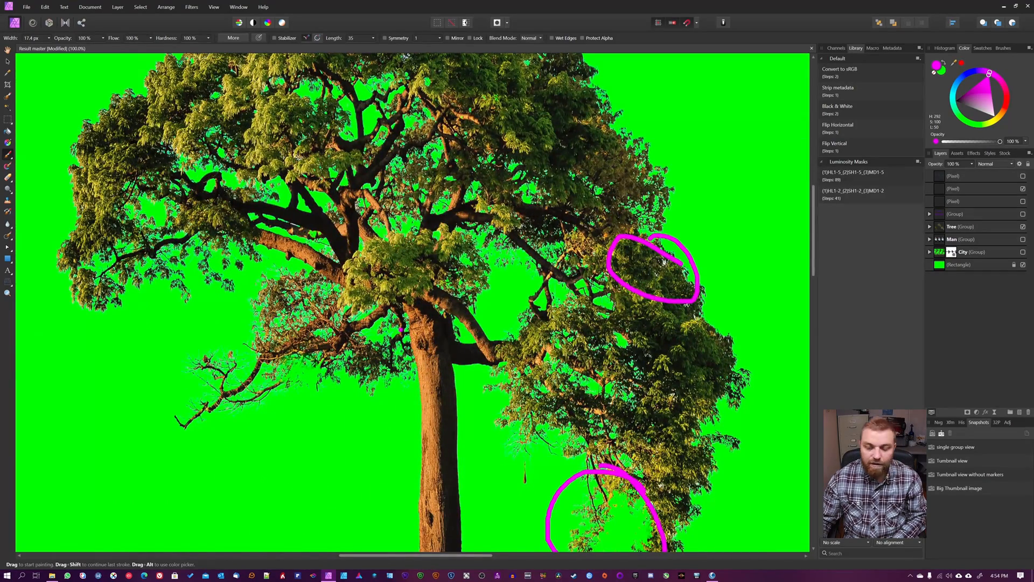
key(ctrl+0)
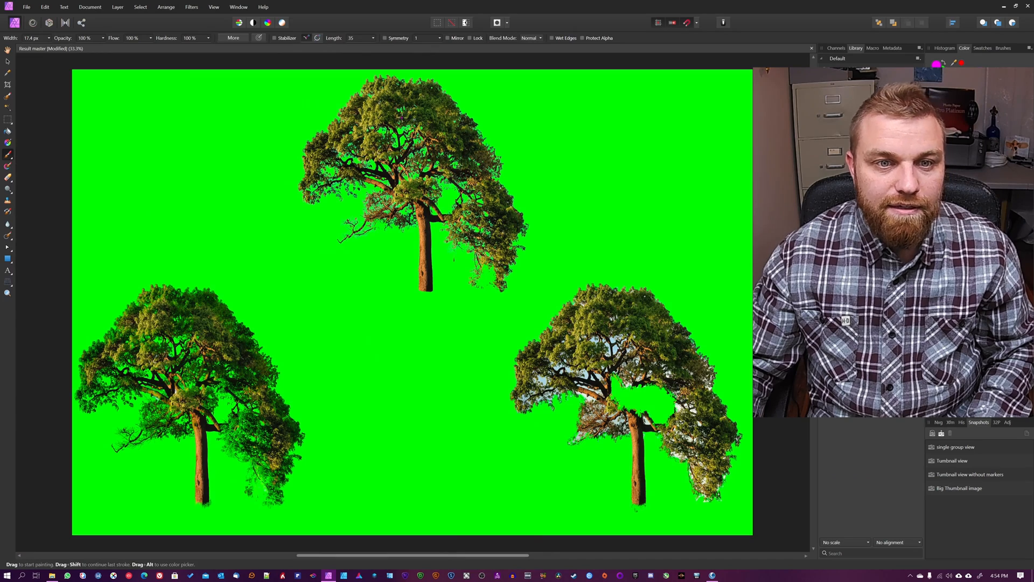
key(v)
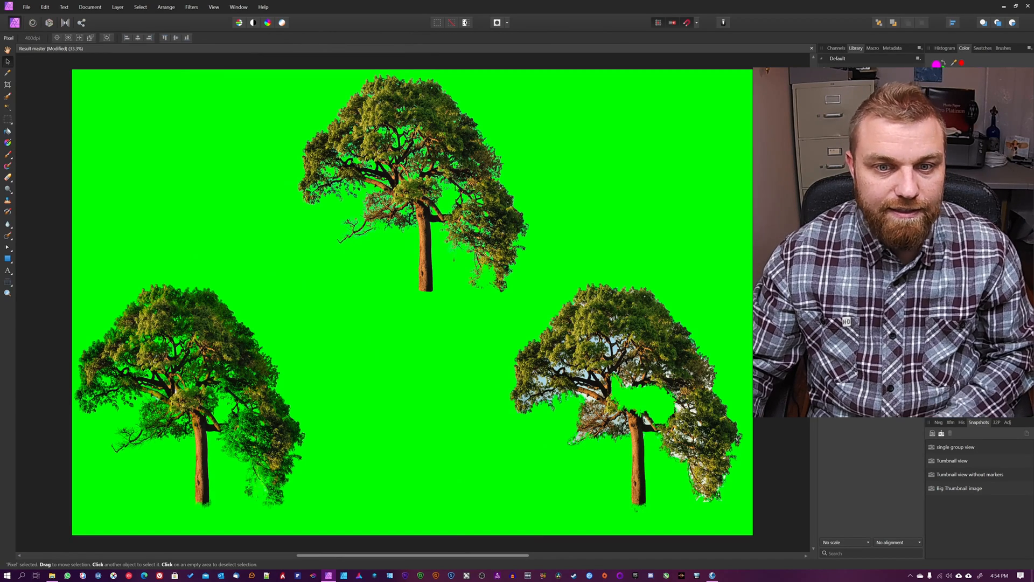